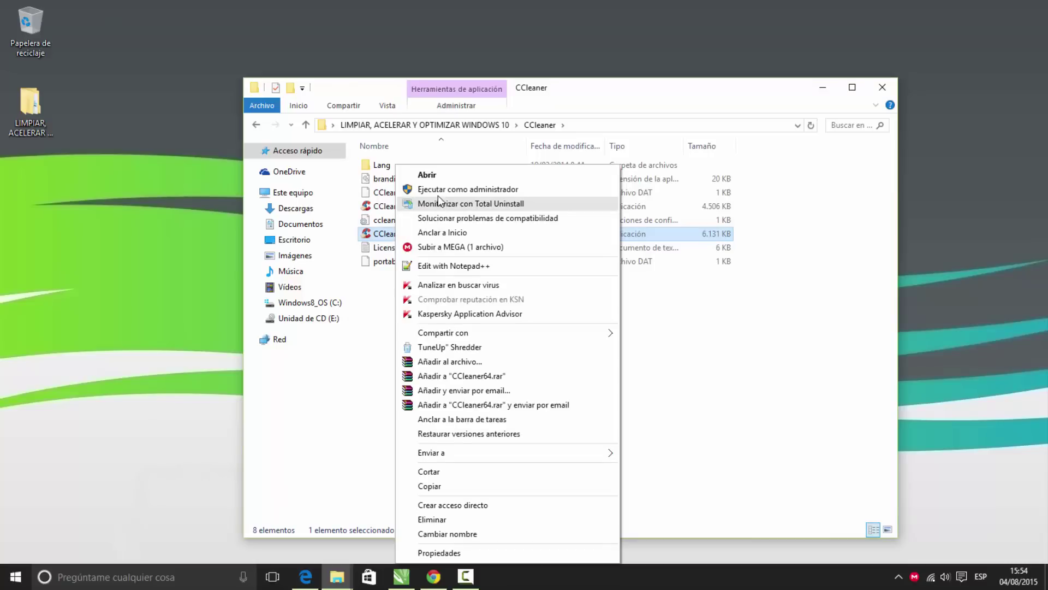
# Step: Run CCleaner64.exe as administrator, minimize the folder window and decline the intelligent cookie scan
pyautogui.click(438, 189)
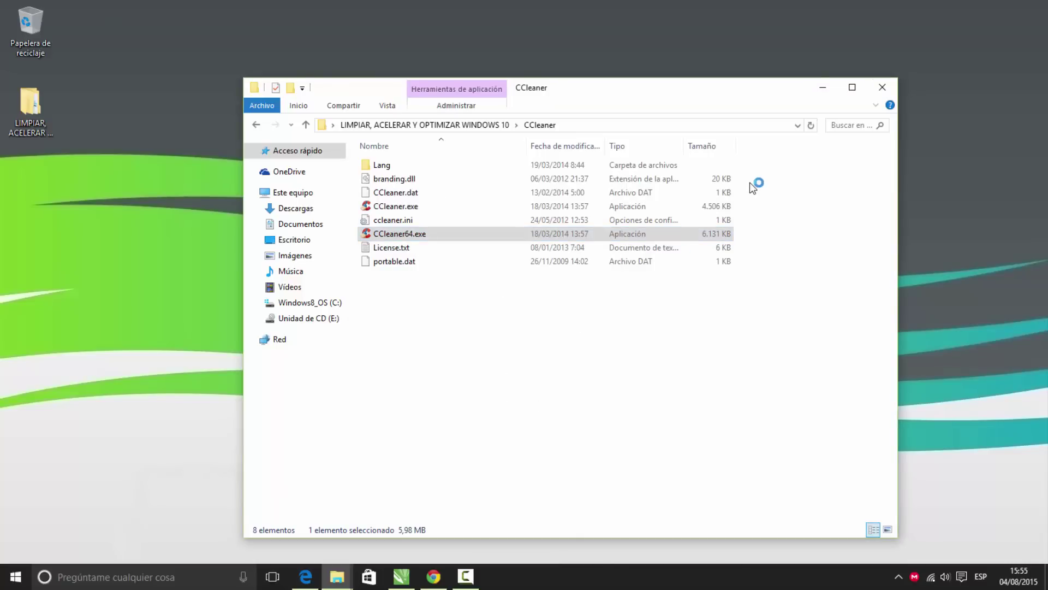
pyautogui.click(821, 87)
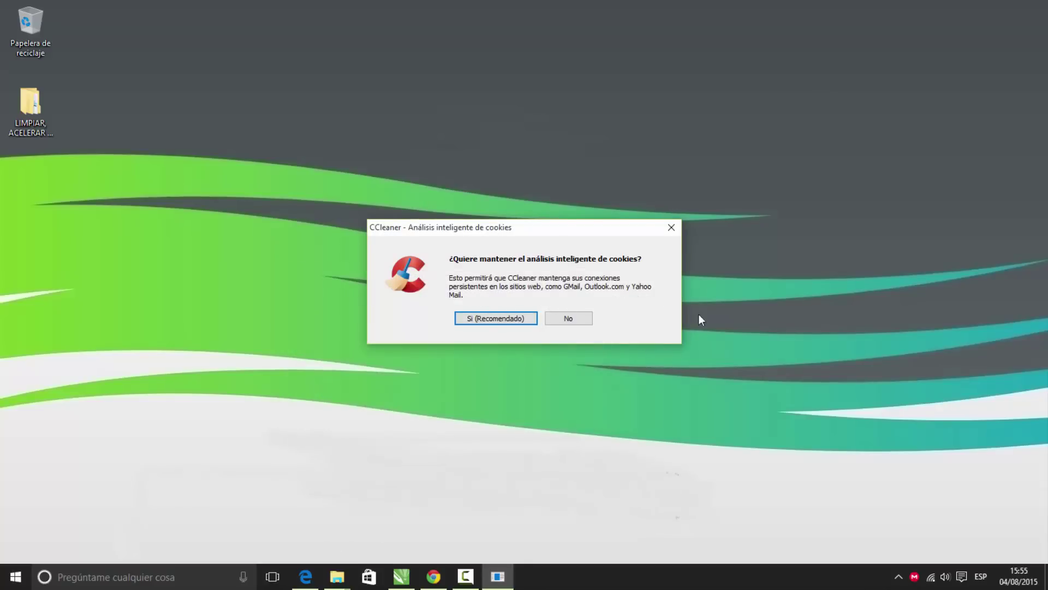
pyautogui.click(579, 321)
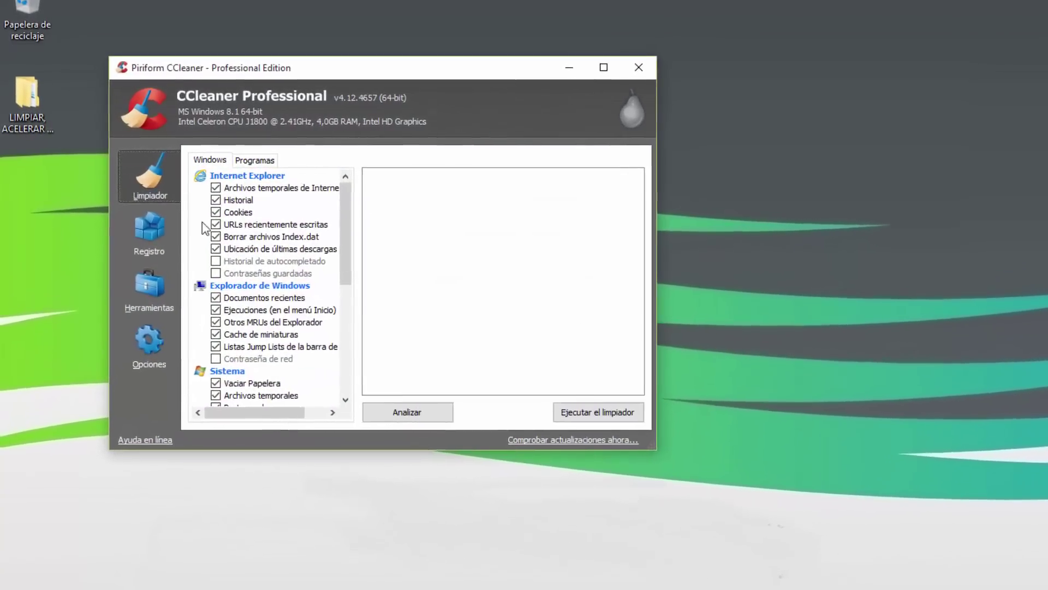
# Step: Review the Windows and program cleaning options, analyze the system, and run the cleaner, accepting permanent deletion of the files
pyautogui.scroll(-5, 327, 317)
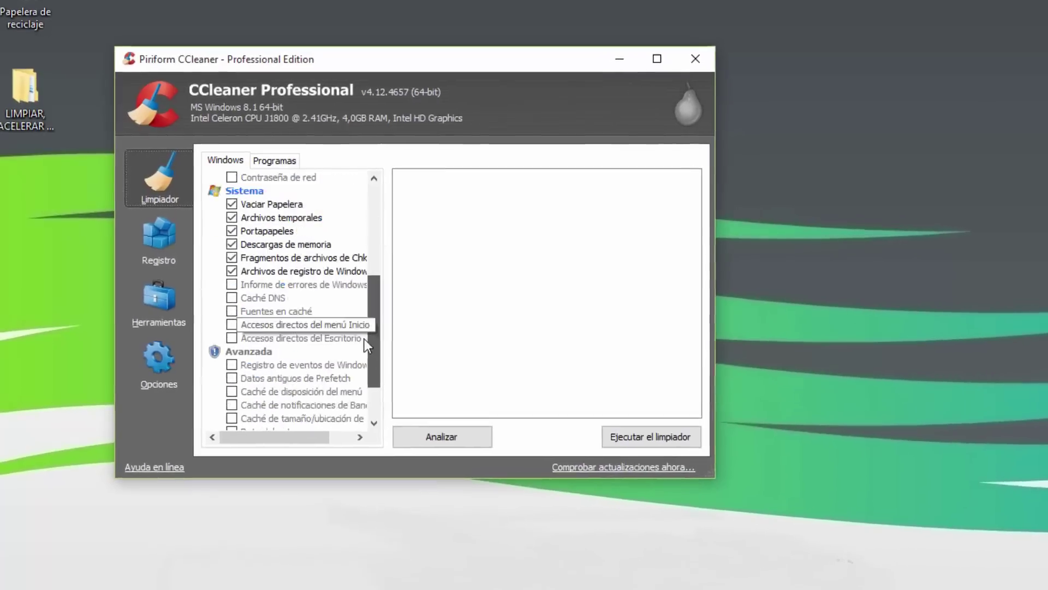
pyautogui.moveTo(373, 349); pyautogui.dragTo(376, 216)
pyautogui.click(274, 160)
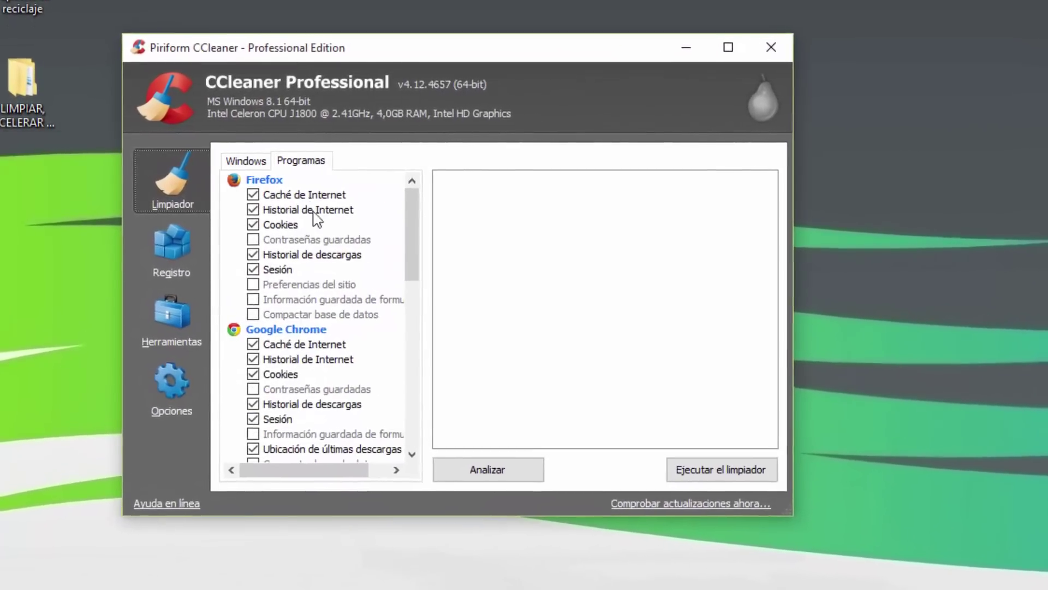
pyautogui.scroll(-10, 317, 219)
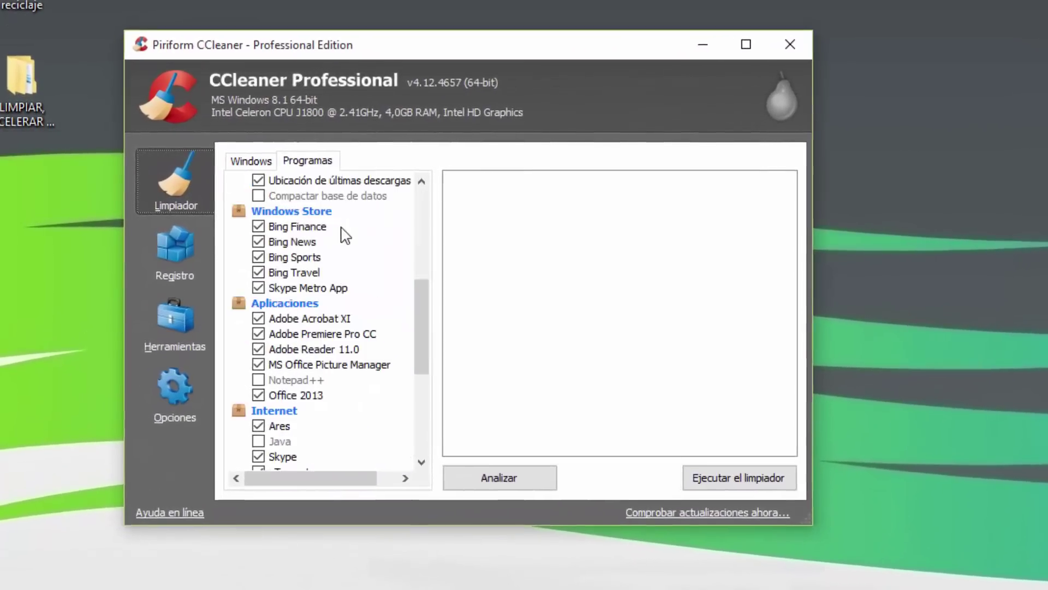
pyautogui.scroll(10, 362, 250)
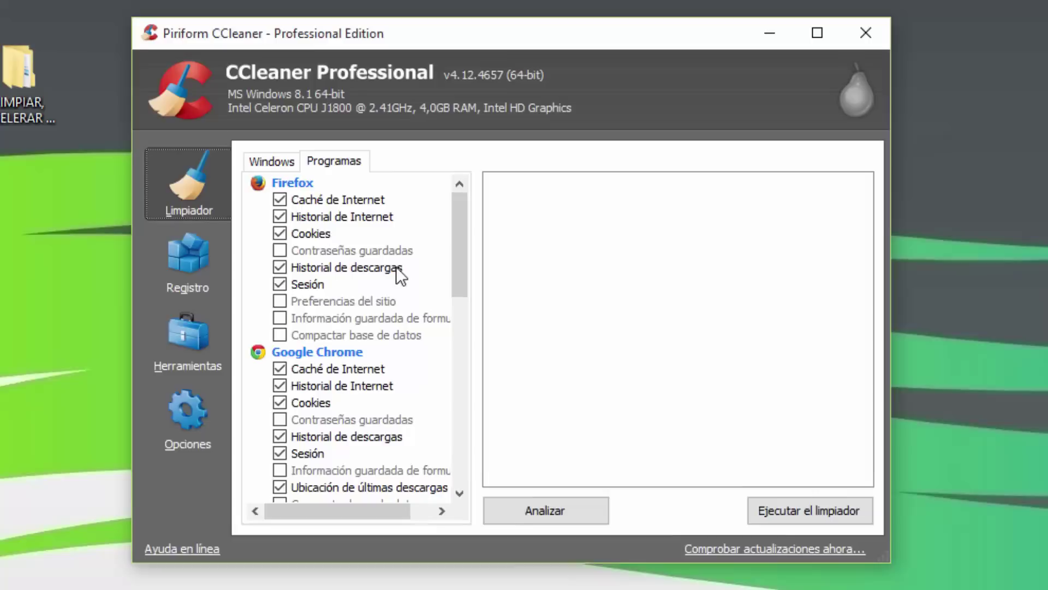
pyautogui.click(272, 160)
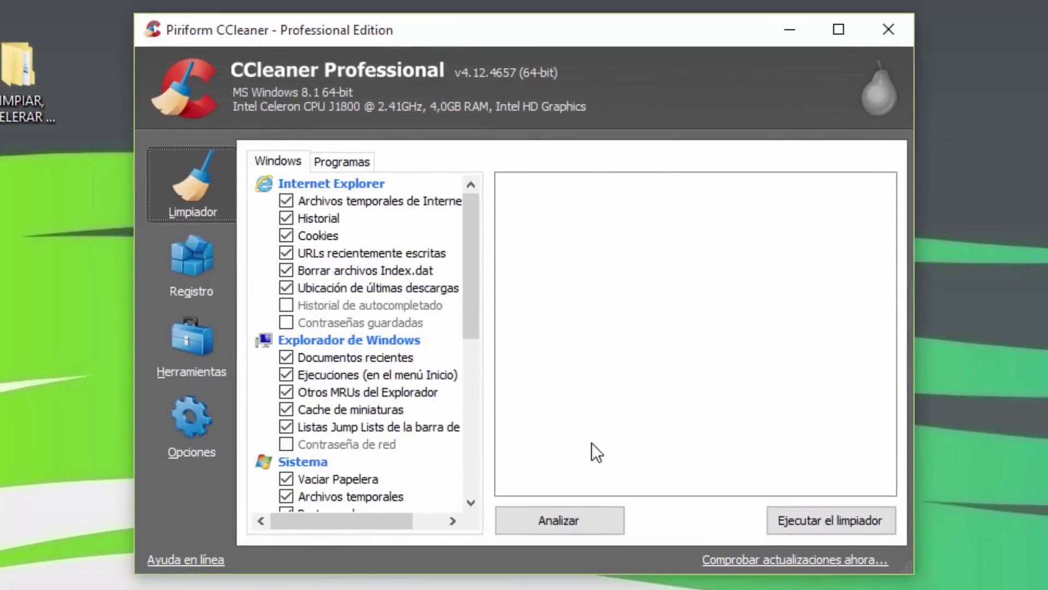
pyautogui.click(560, 527)
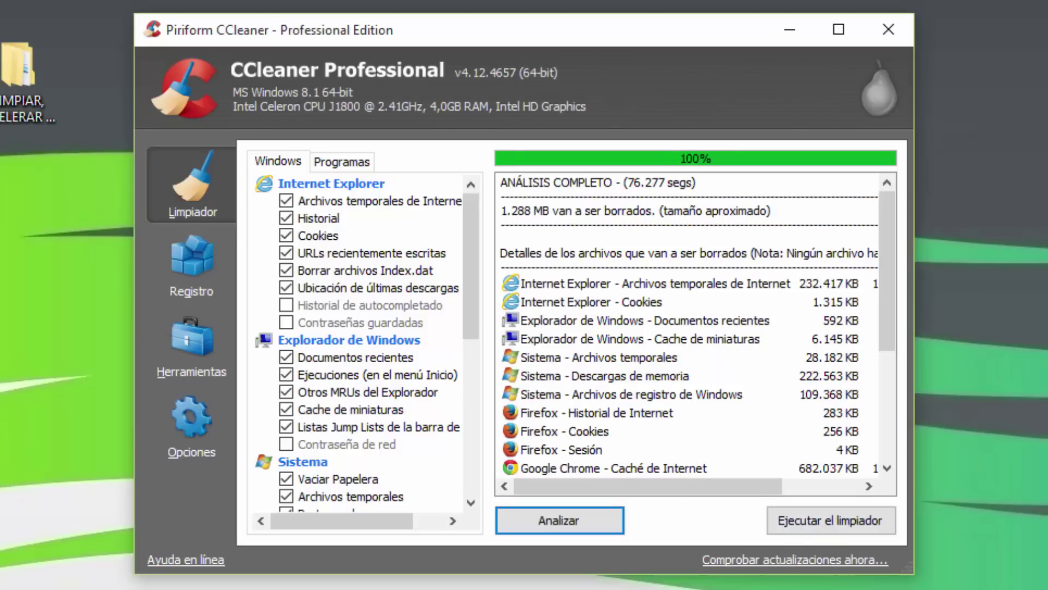
pyautogui.click(824, 526)
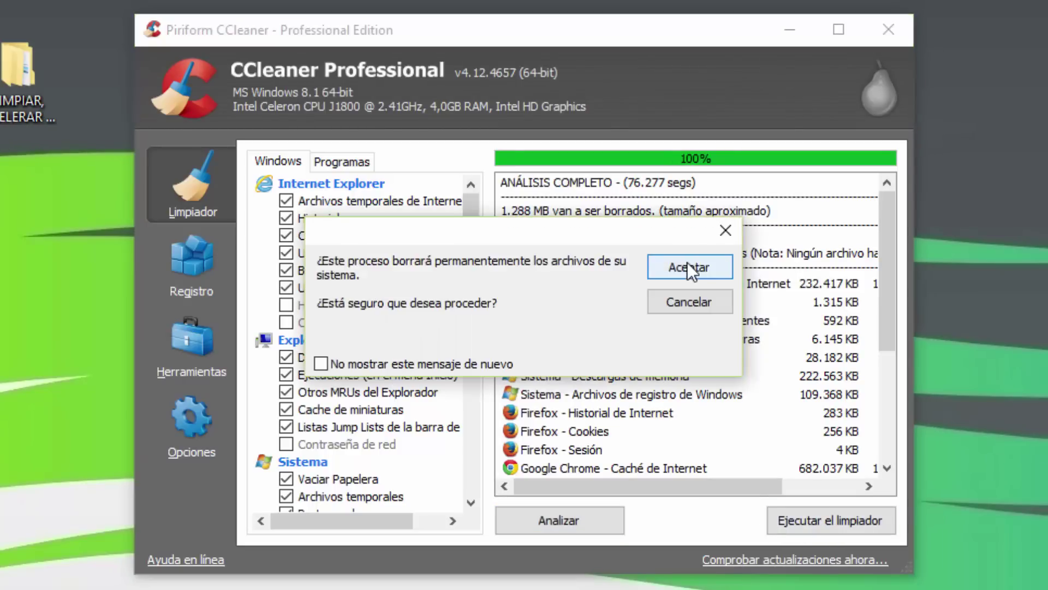
pyautogui.click(687, 261)
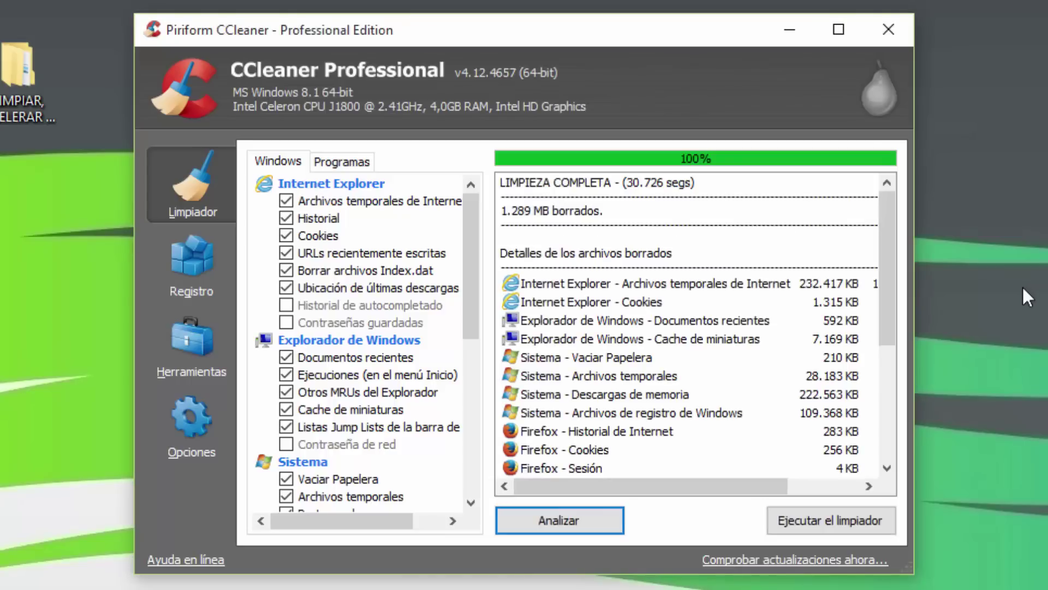
# Step: Scan the registry for problems and save a registry backup as cc_20150804_155903.reg in the OneDrive Documentos folder
pyautogui.click(179, 250)
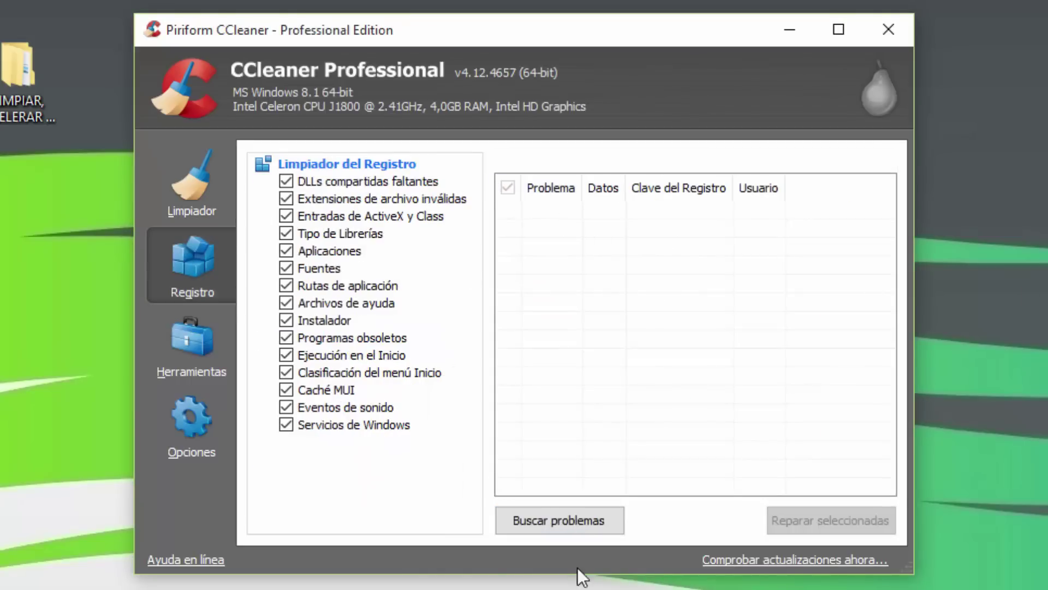
pyautogui.click(529, 520)
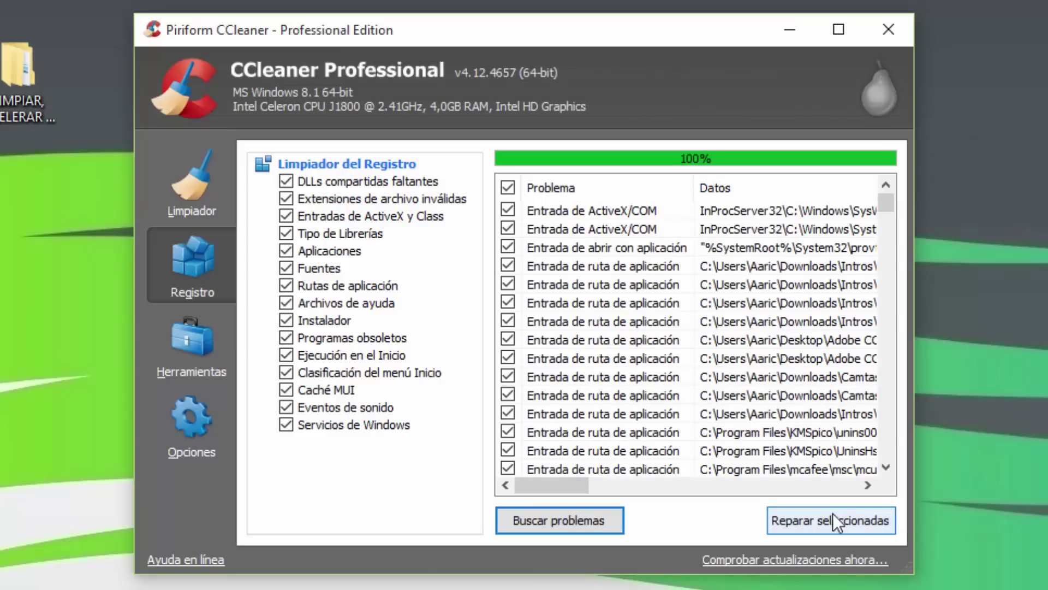
pyautogui.click(805, 513)
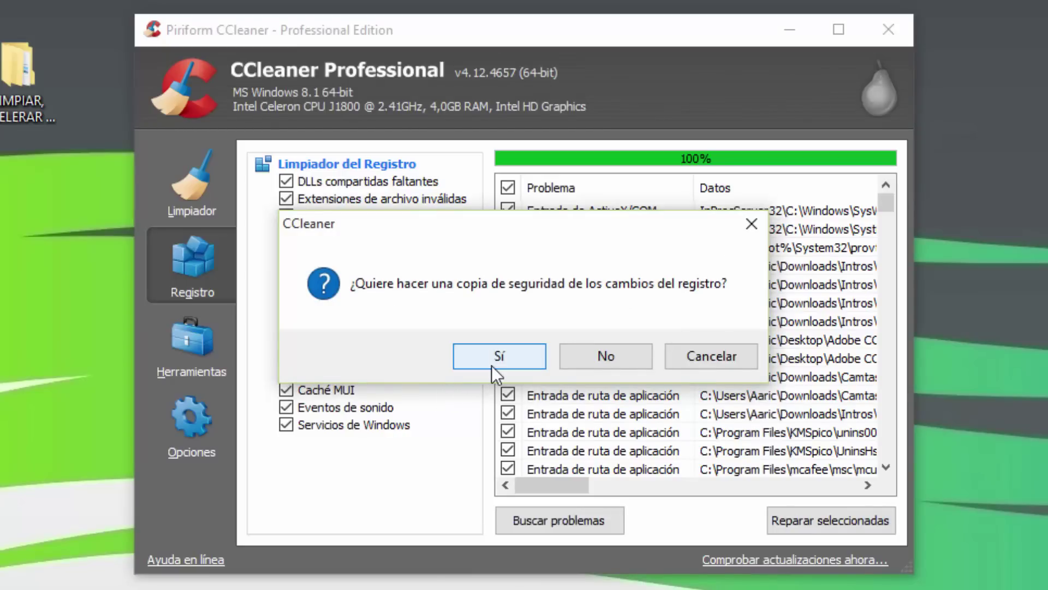
pyautogui.click(515, 359)
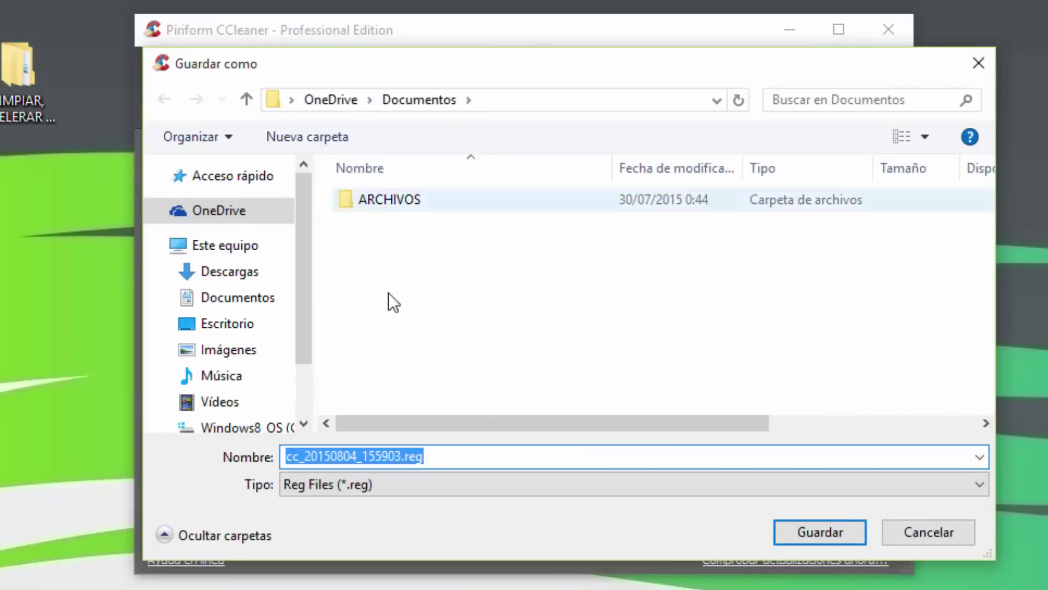
pyautogui.click(821, 531)
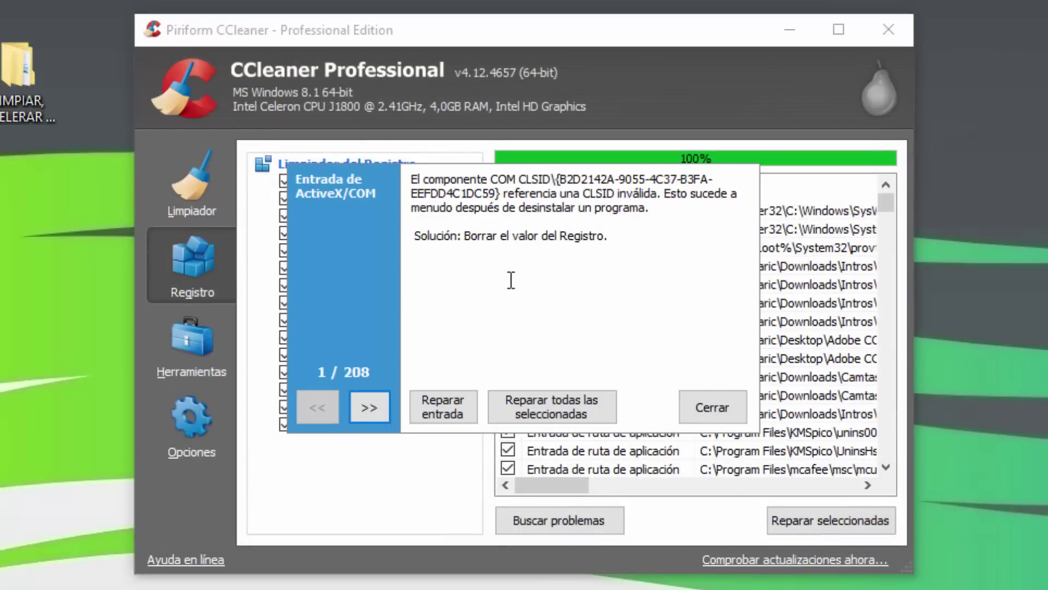
pyautogui.click(724, 407)
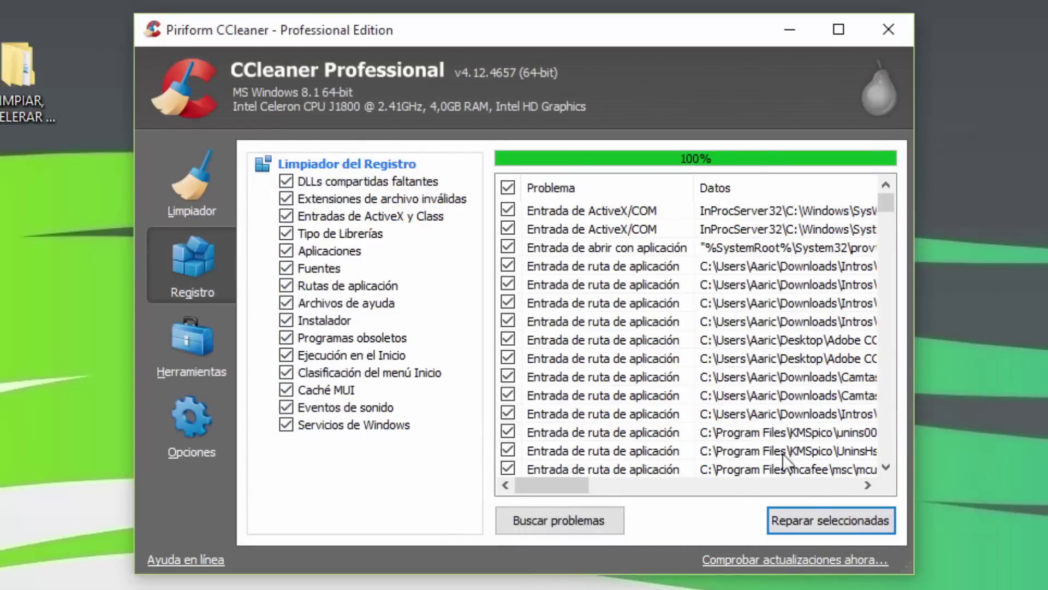
# Step: Repair all selected registry problems without making another backup, and close the repair dialog
pyautogui.click(844, 532)
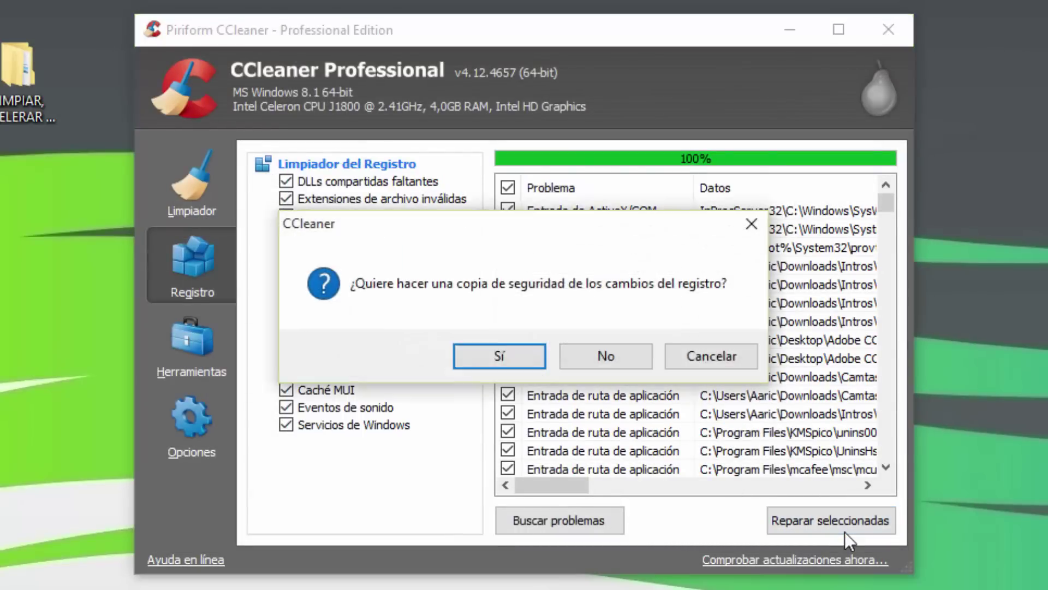
pyautogui.click(624, 352)
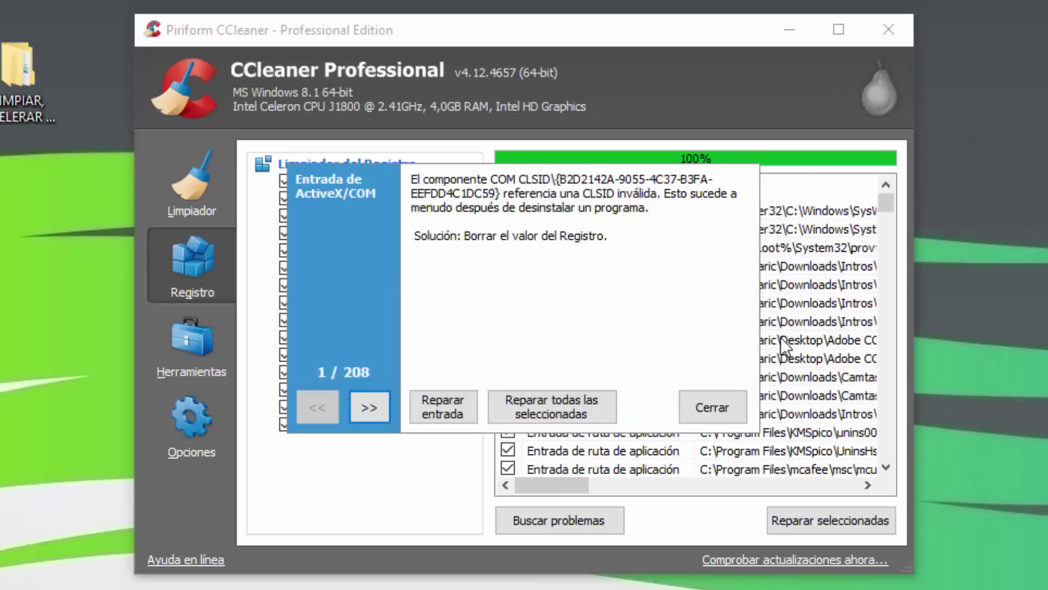
pyautogui.click(455, 410)
pyautogui.click(520, 411)
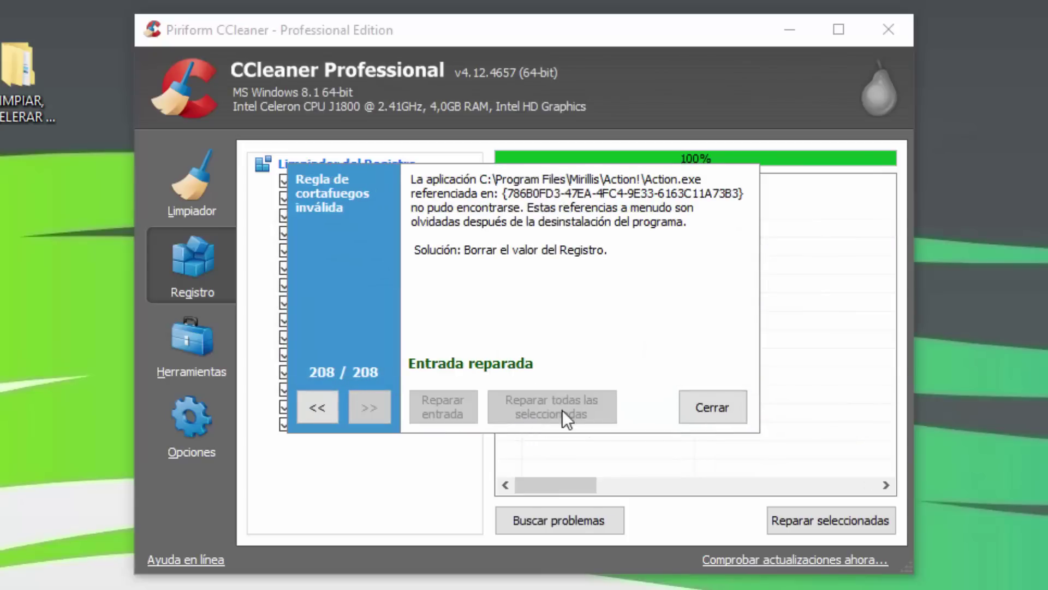
pyautogui.click(713, 414)
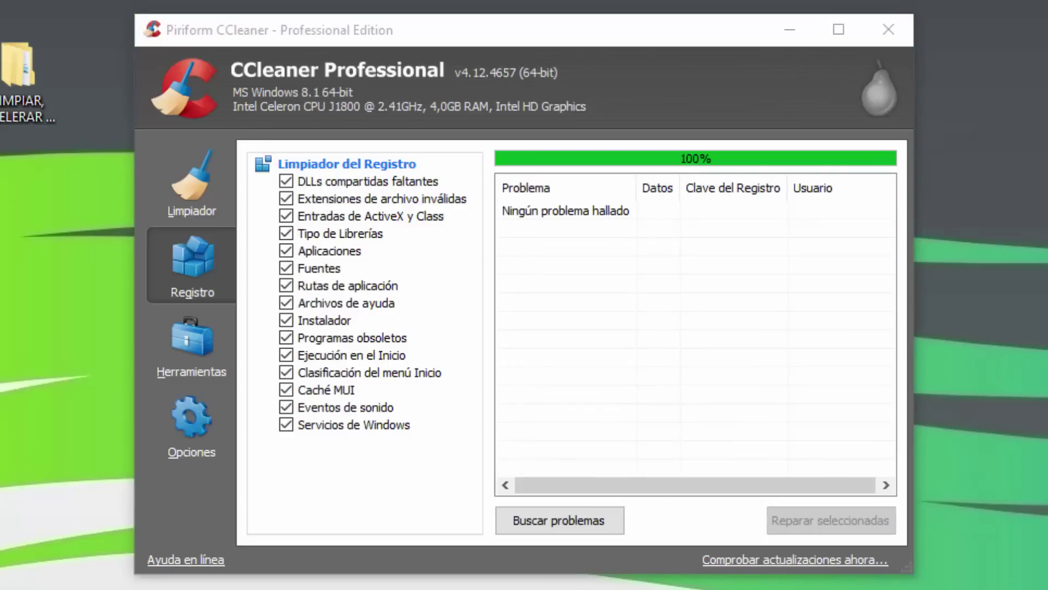
pyautogui.click(756, 265)
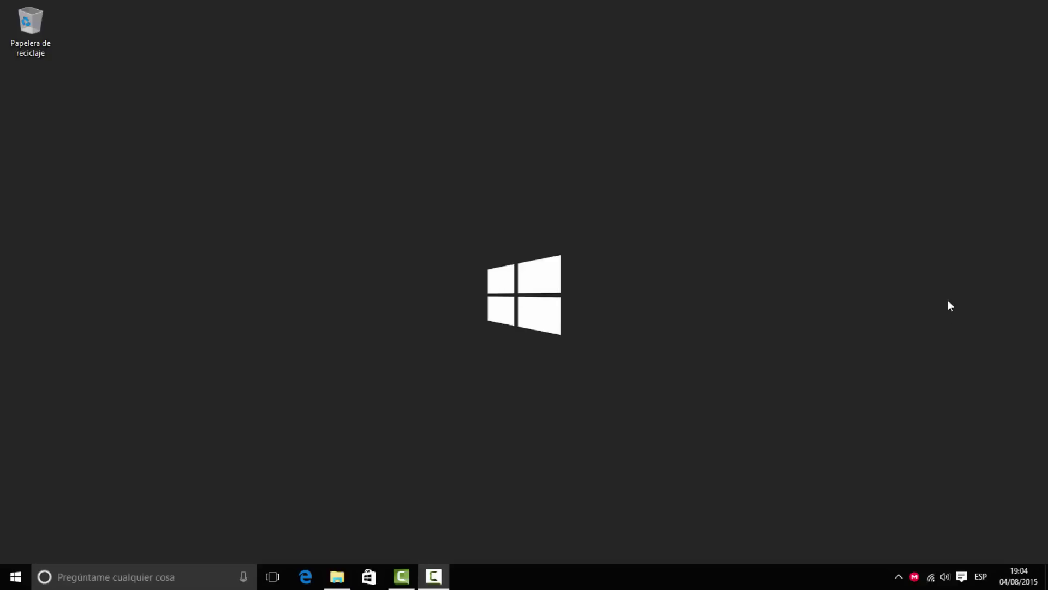
# Step: Open the Windows Task Manager and expand it to the detailed view
pyautogui.rightClick(608, 576)
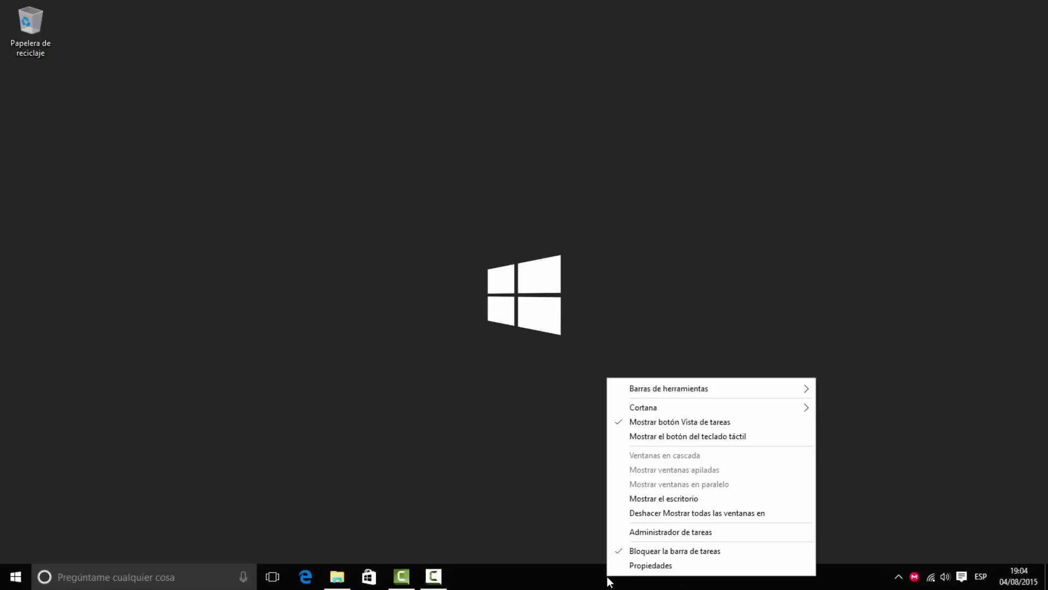
pyautogui.click(658, 532)
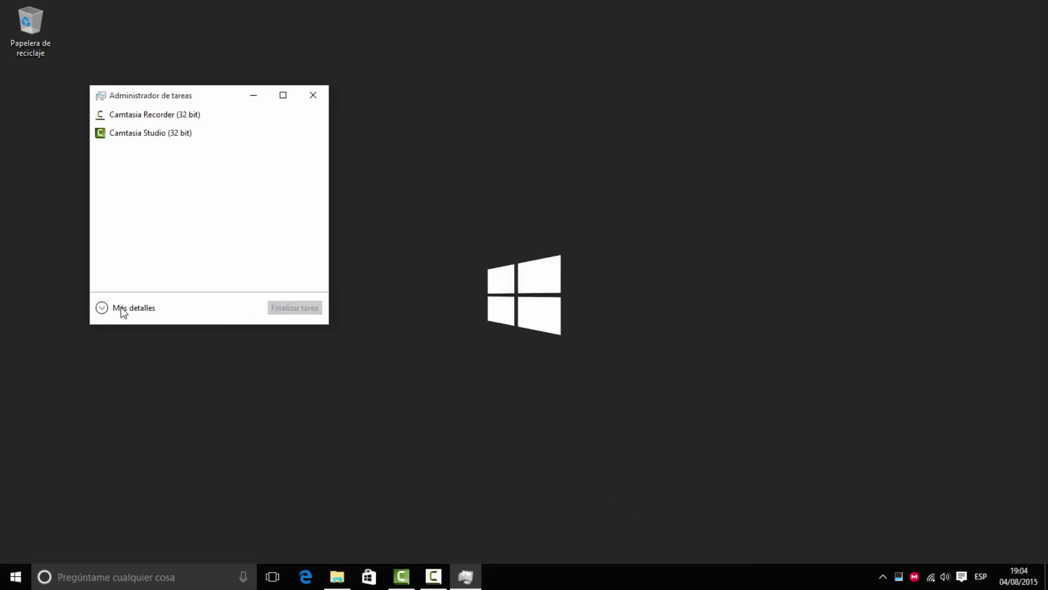
pyautogui.click(121, 309)
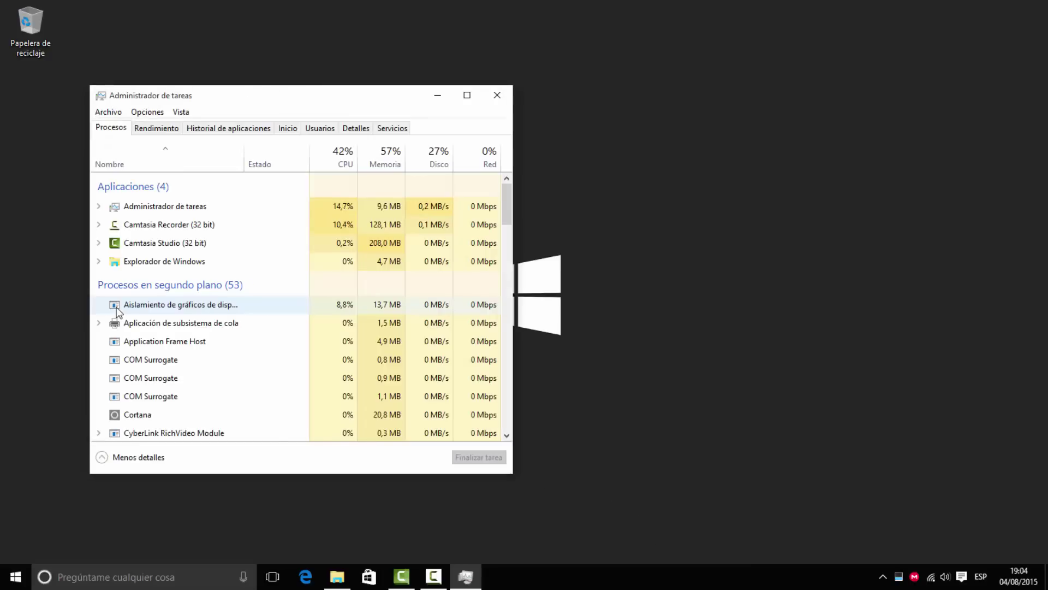
# Step: Sort the running processes by CPU, memory, disk and network usage in turn to compare their resource consumption
pyautogui.click(343, 153)
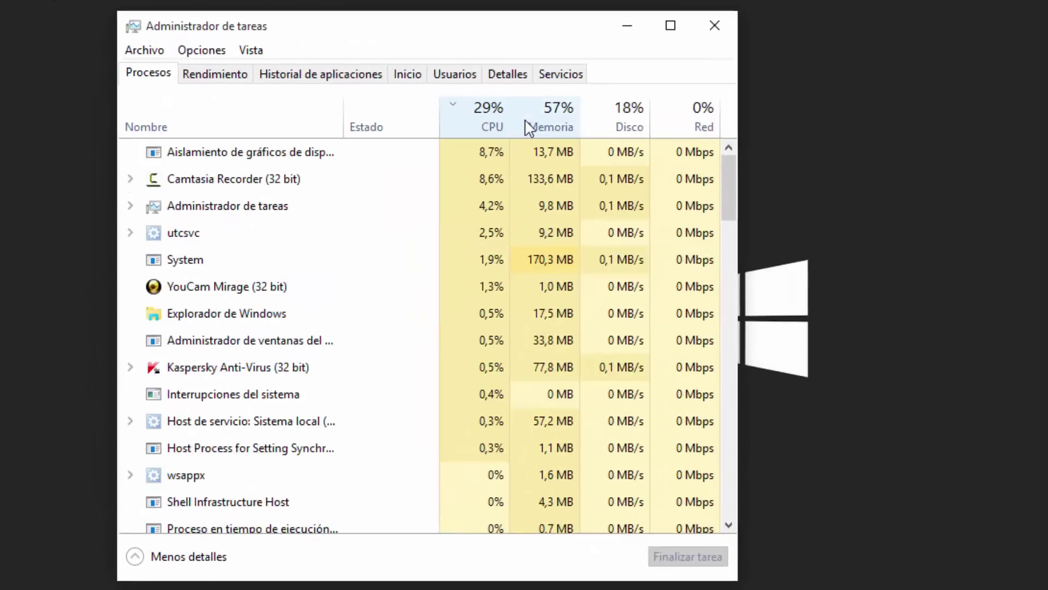
pyautogui.click(484, 112)
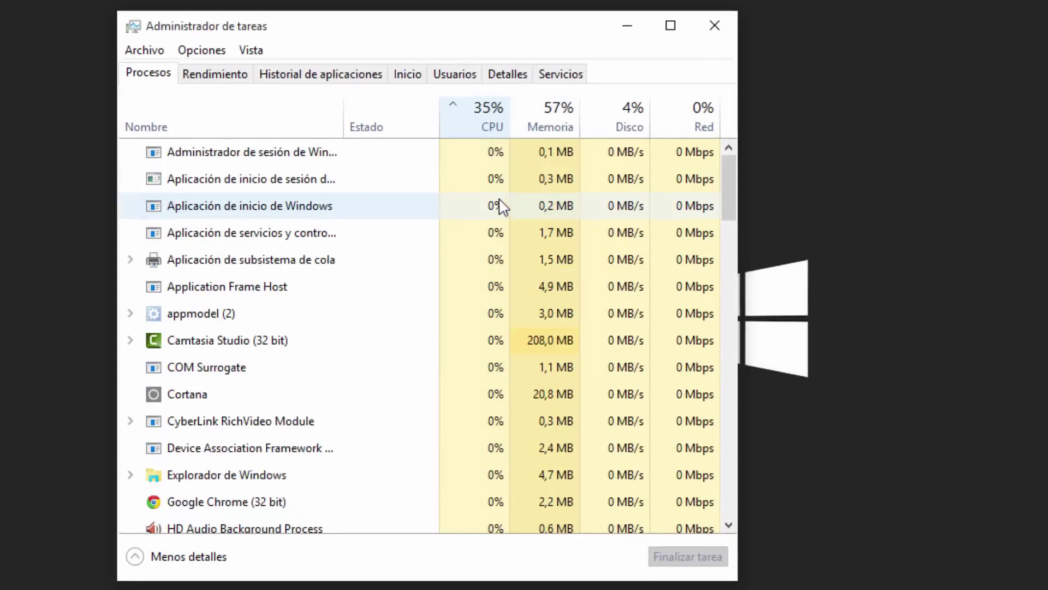
pyautogui.click(493, 126)
pyautogui.click(489, 124)
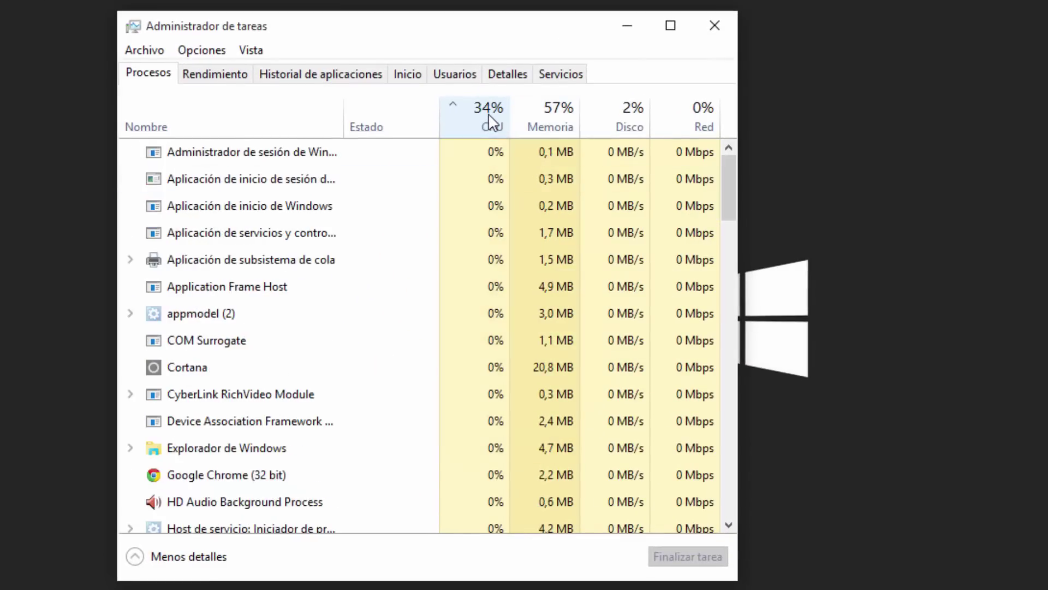
pyautogui.click(491, 122)
pyautogui.click(529, 122)
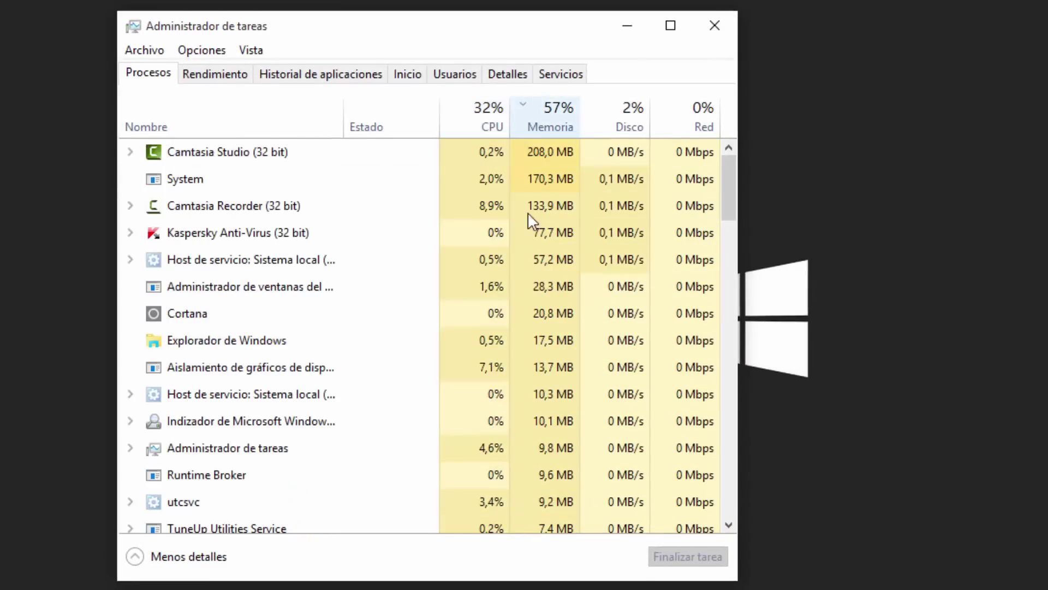
pyautogui.click(620, 123)
pyautogui.click(692, 124)
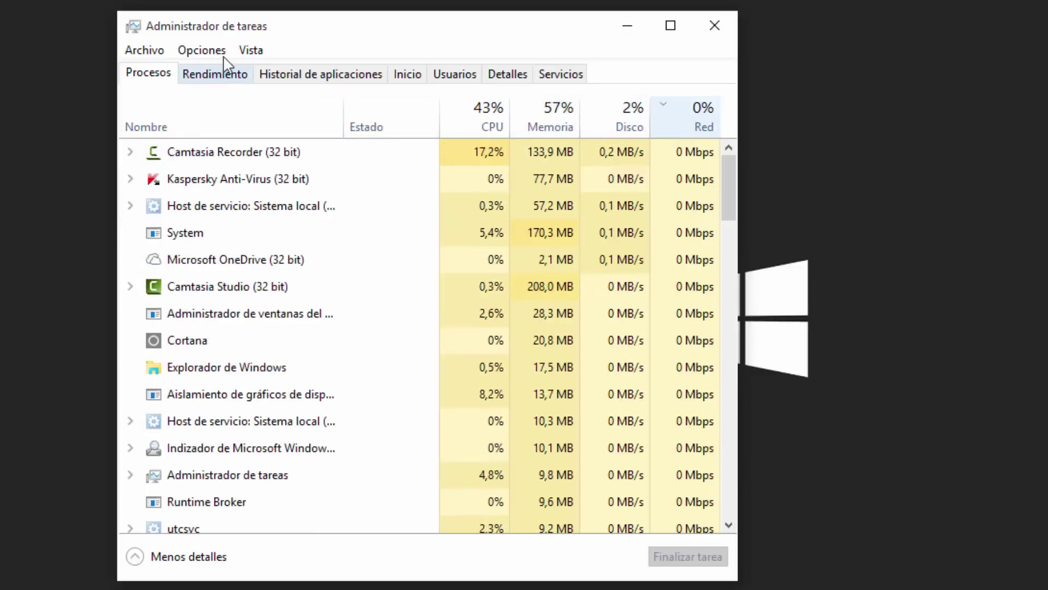
# Step: Show the processes grouped by type in name order and look through the applications and background processes
pyautogui.click(144, 49)
pyautogui.press('Escape')
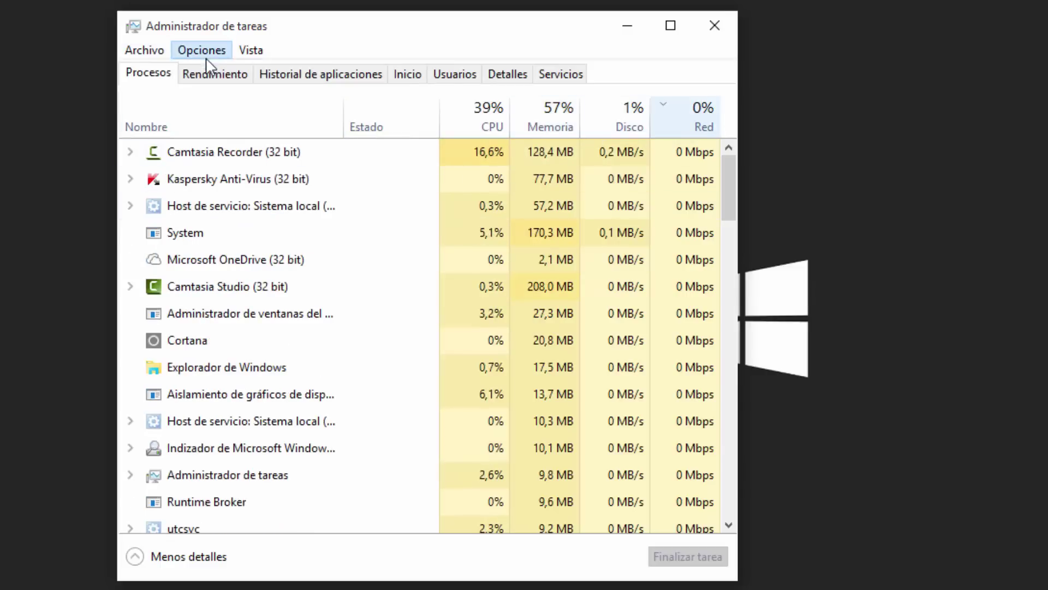
pyautogui.click(249, 52)
pyautogui.click(334, 122)
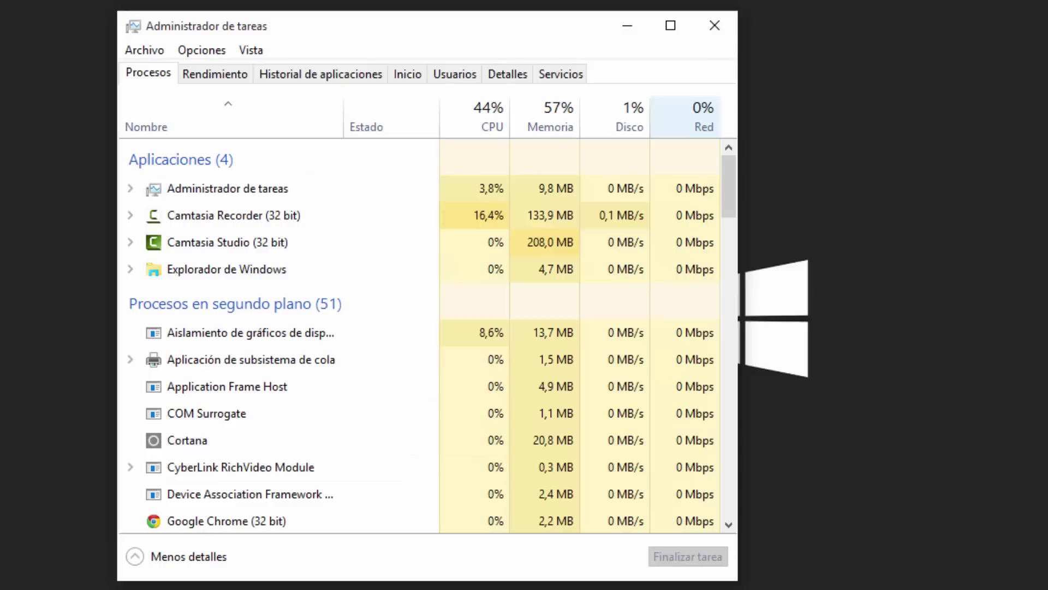
pyautogui.scroll(-1, 301, 371)
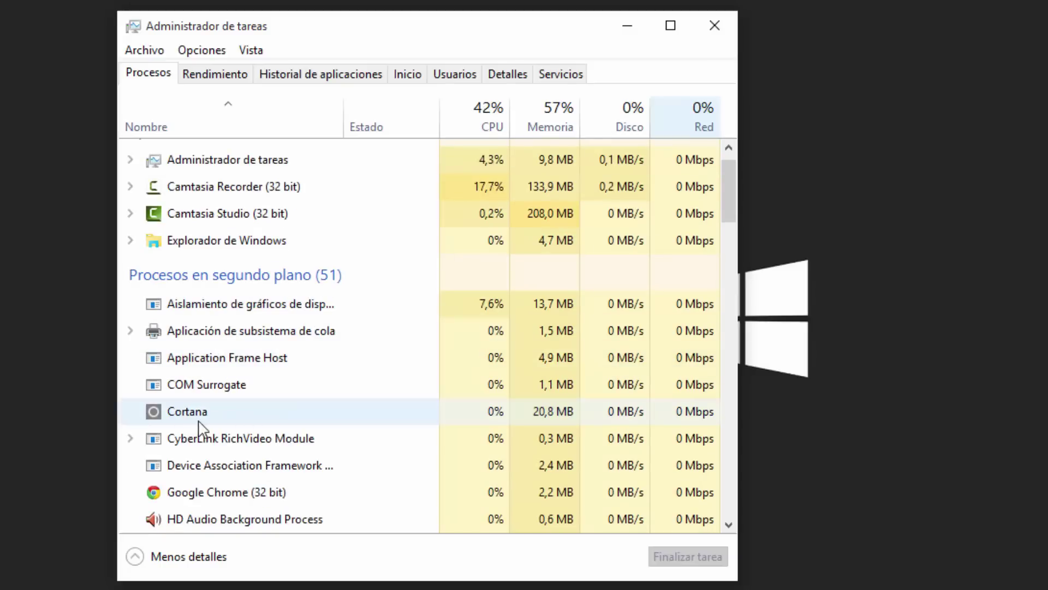
pyautogui.scroll(-1, 344, 342)
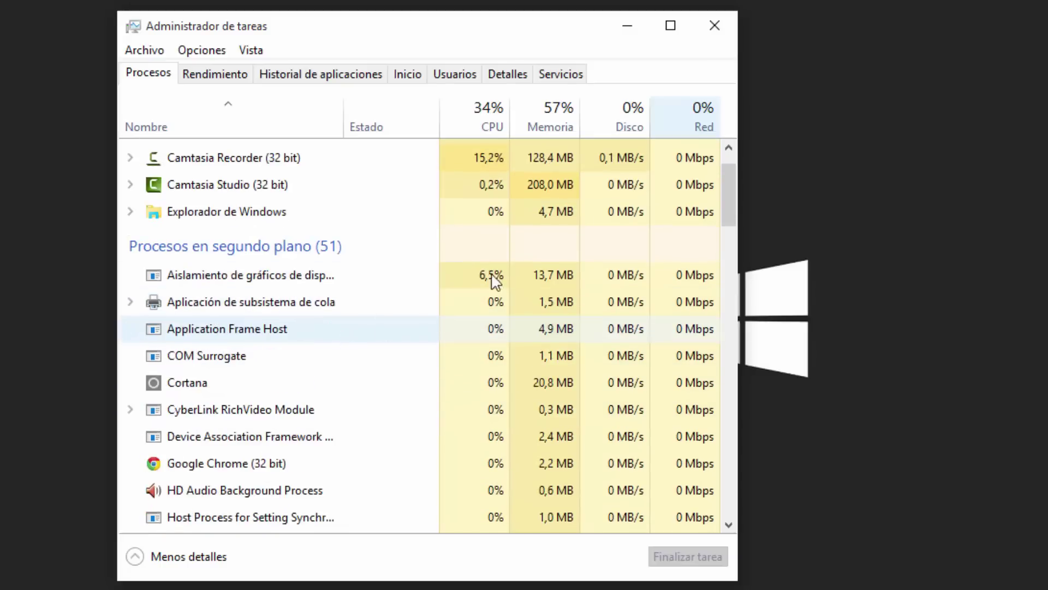
pyautogui.scroll(2, 493, 235)
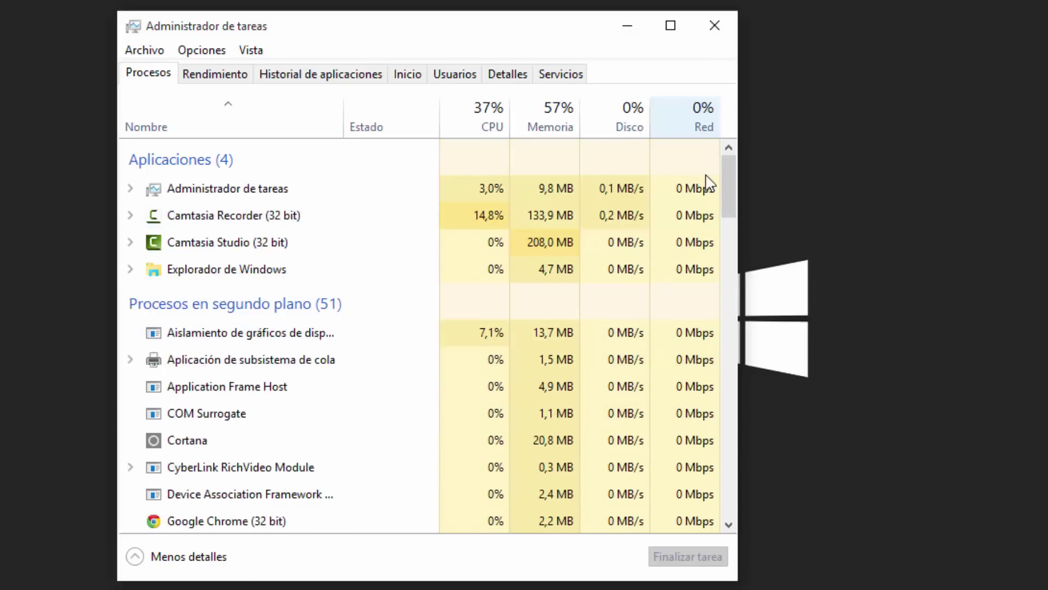
# Step: End the Windows Explorer task (Explorador de Windows) listed among the running applications in Task Manager
pyautogui.moveTo(726, 189); pyautogui.dragTo(727, 145)
pyautogui.click(227, 191)
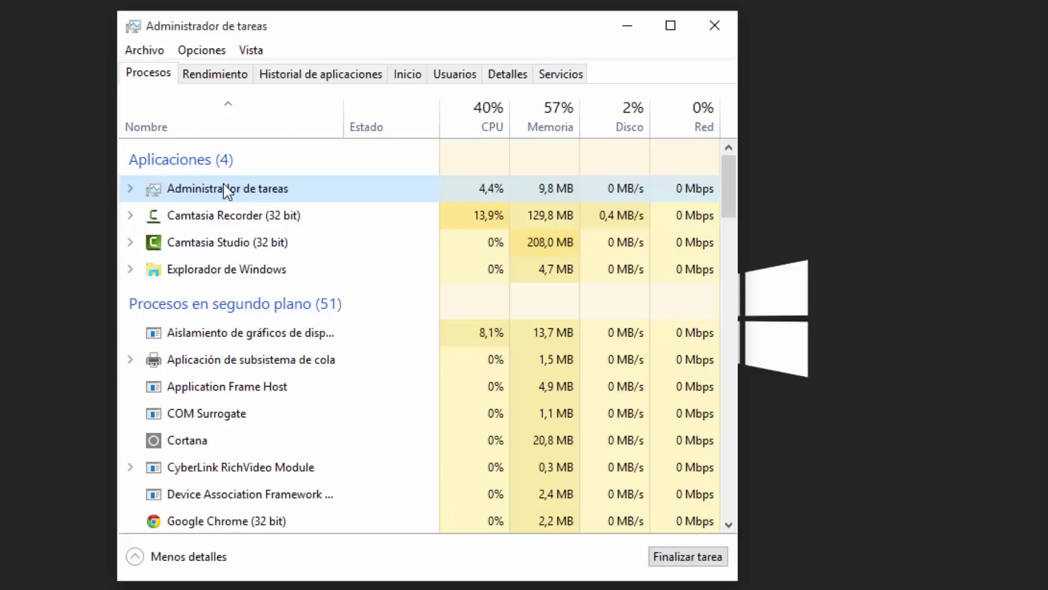
pyautogui.click(253, 268)
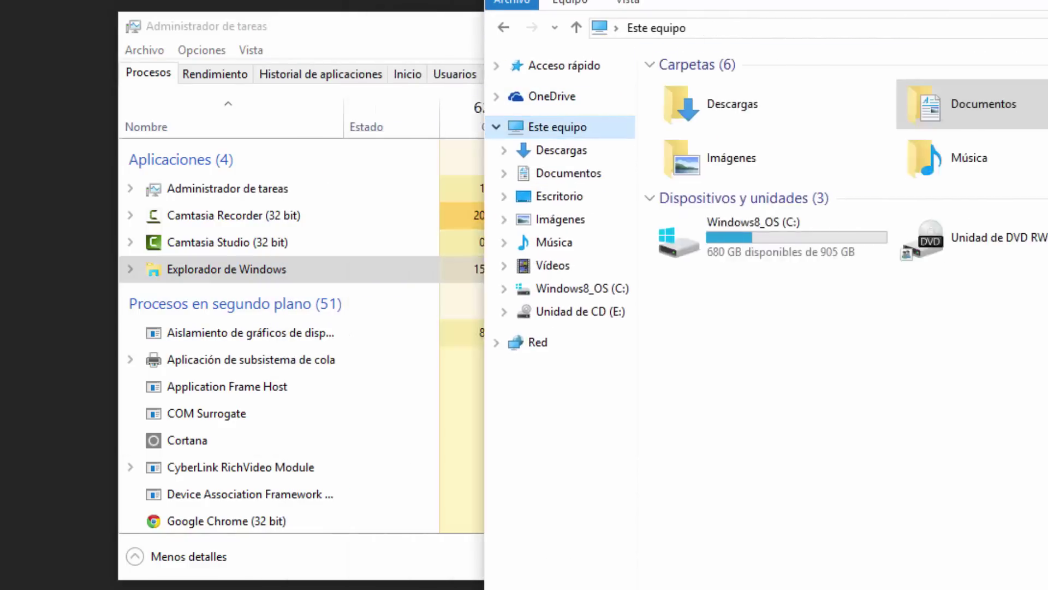
pyautogui.click(443, 47)
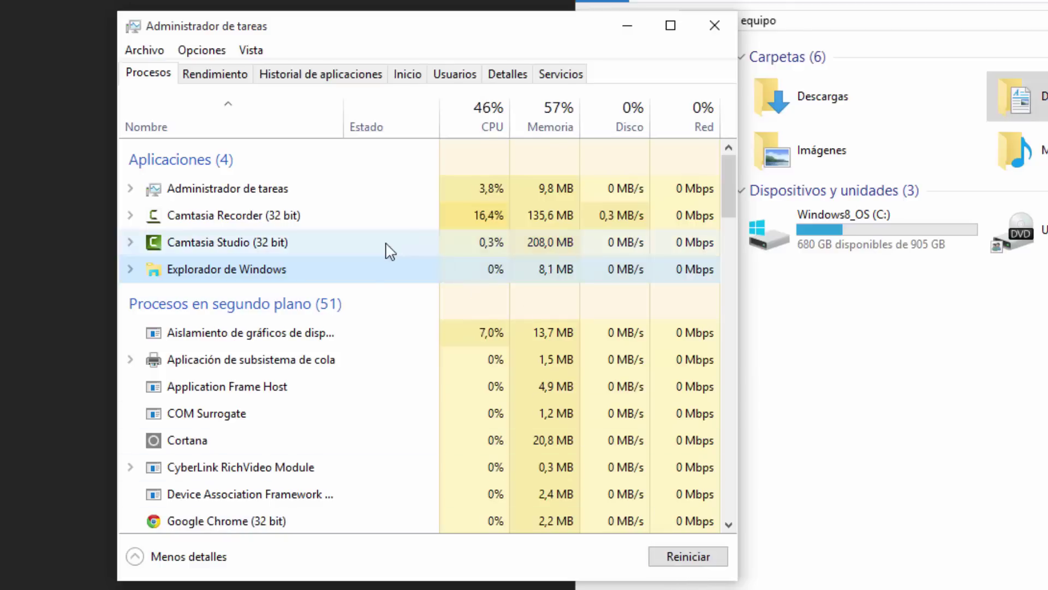
pyautogui.rightClick(365, 278)
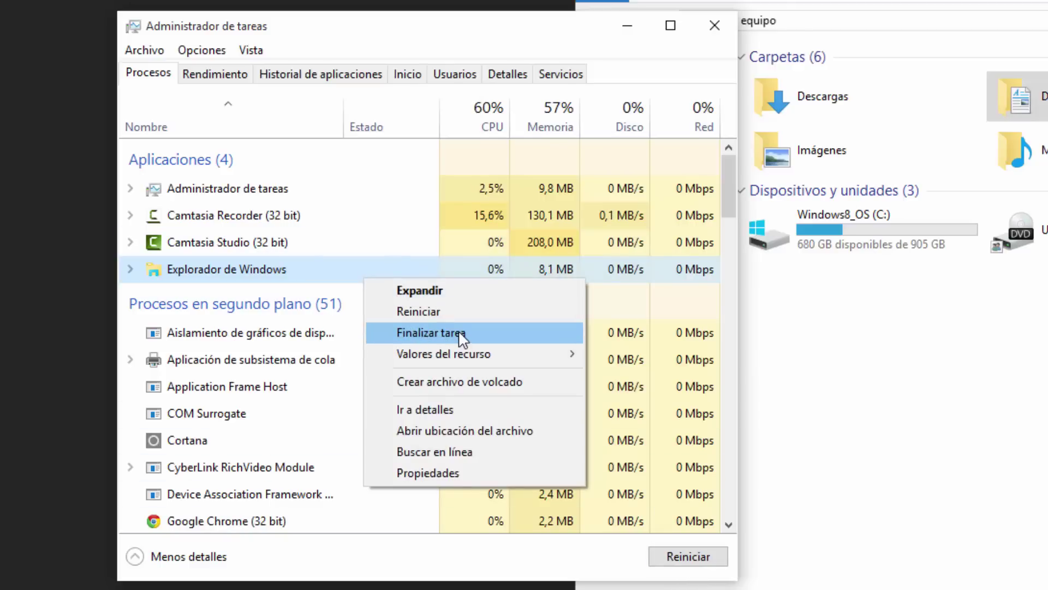
pyautogui.click(431, 332)
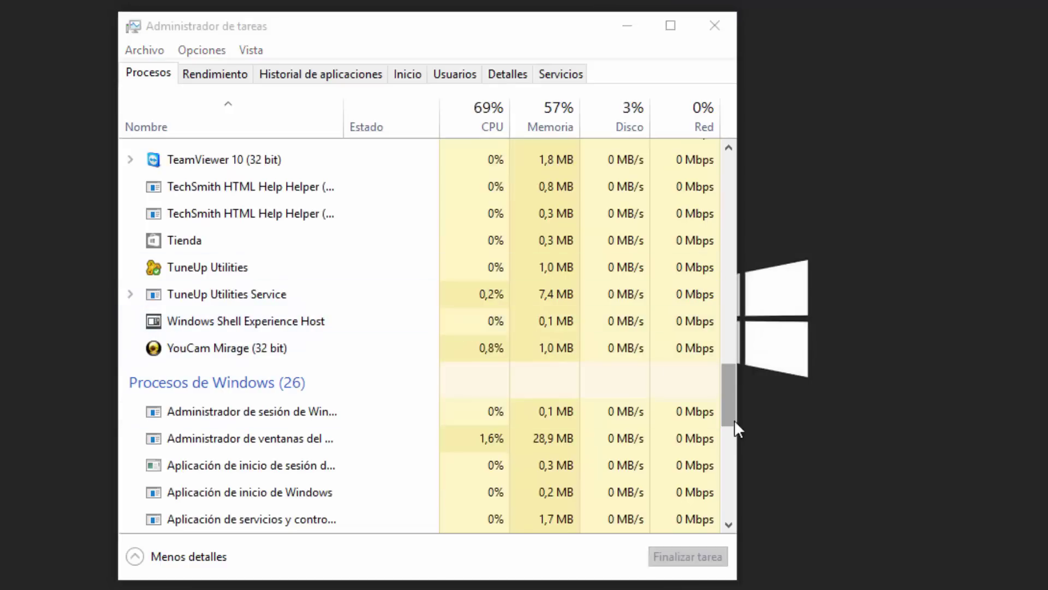
# Step: Find Google Chrome (32 bit) among the background processes and end its task
pyautogui.click(730, 407)
pyautogui.moveTo(730, 407); pyautogui.dragTo(705, 236)
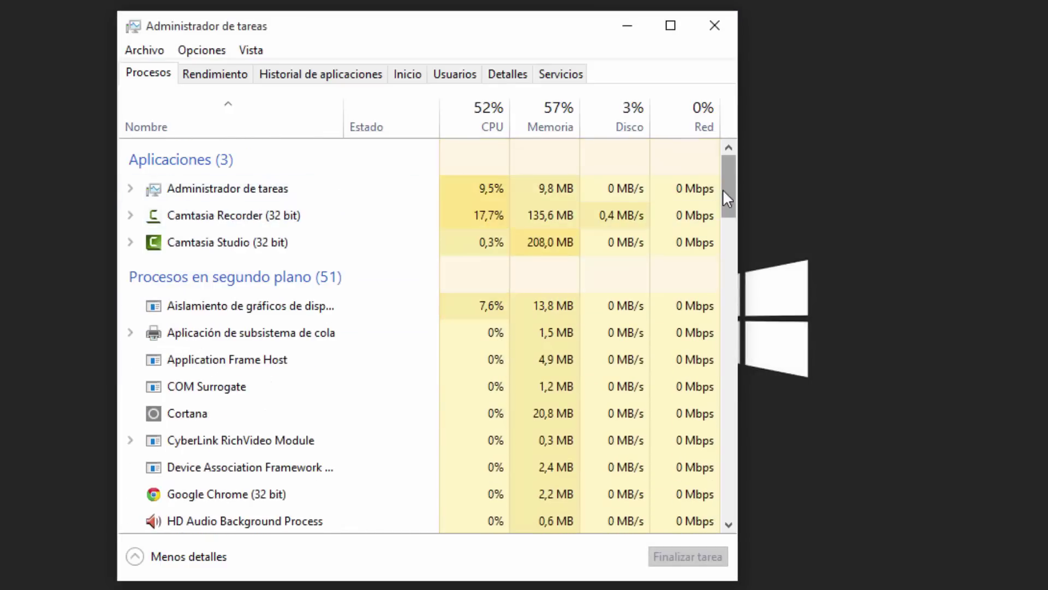
pyautogui.scroll(-5, 281, 295)
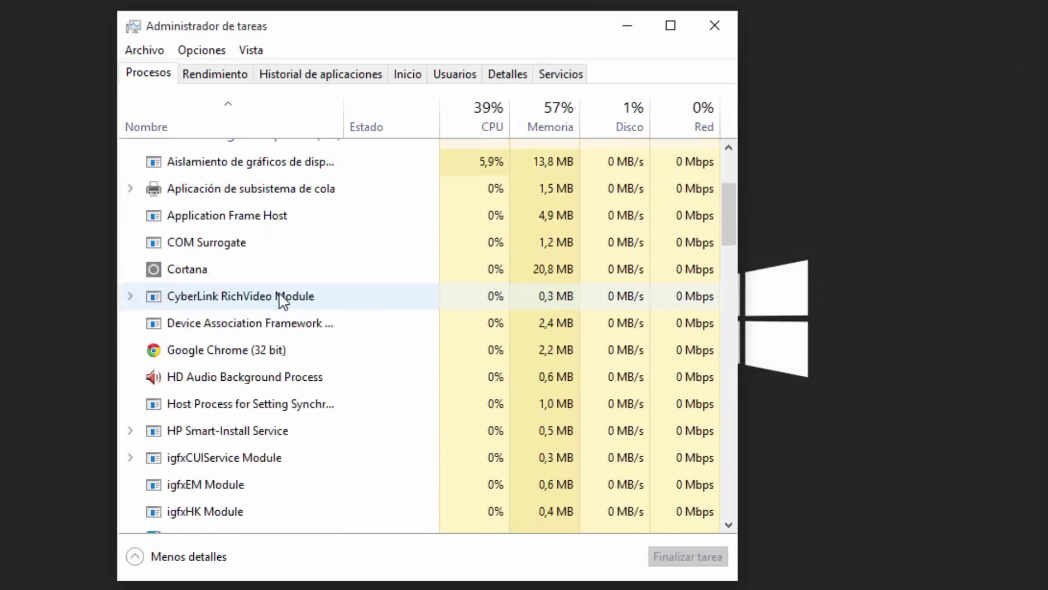
pyautogui.click(259, 301)
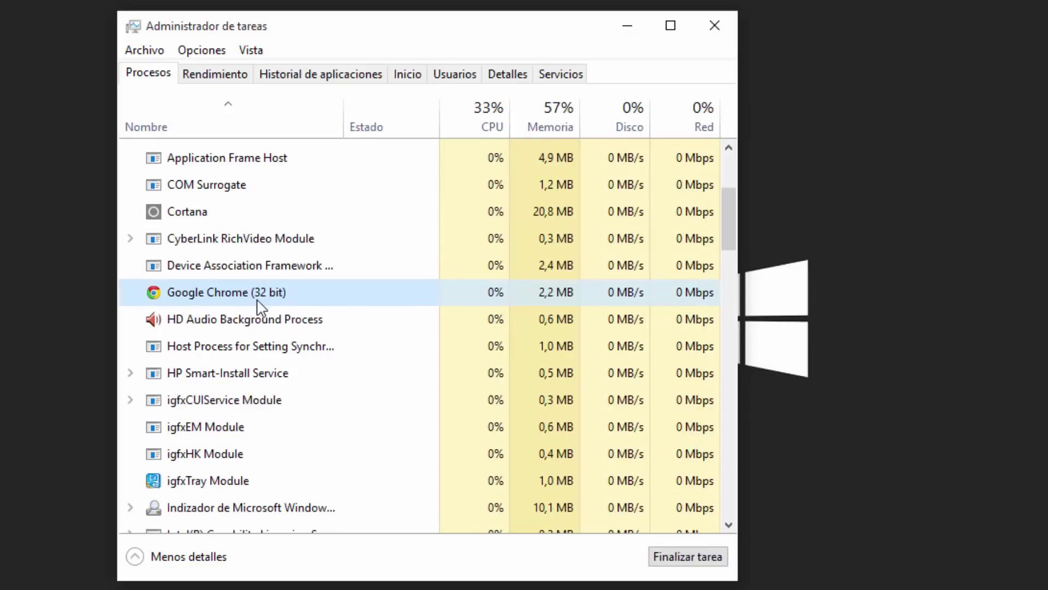
pyautogui.click(709, 558)
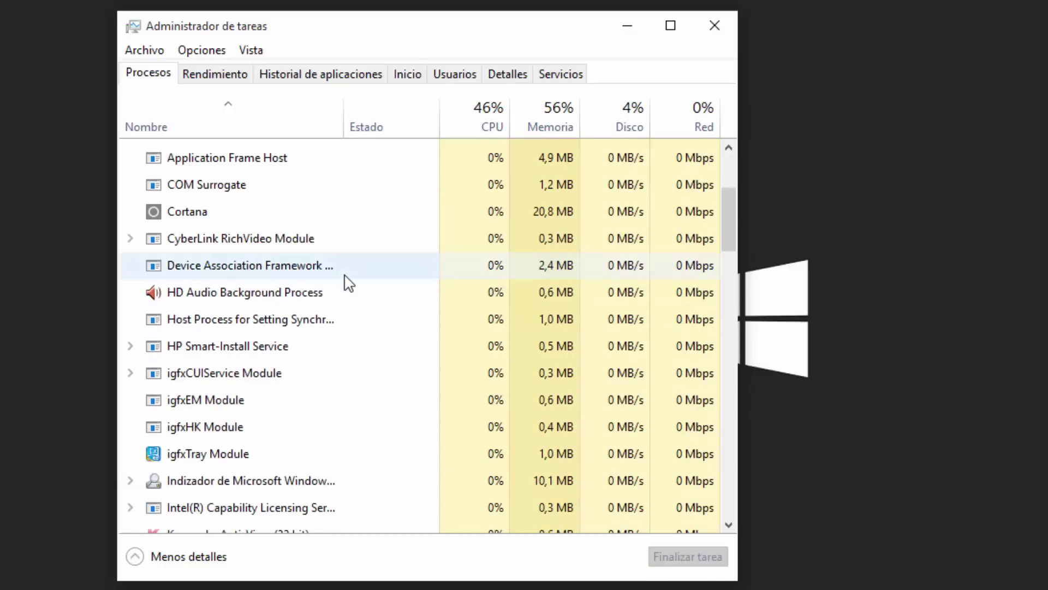
# Step: Look through the remaining background processes for programs that do not need to be running
pyautogui.scroll(-5, 345, 282)
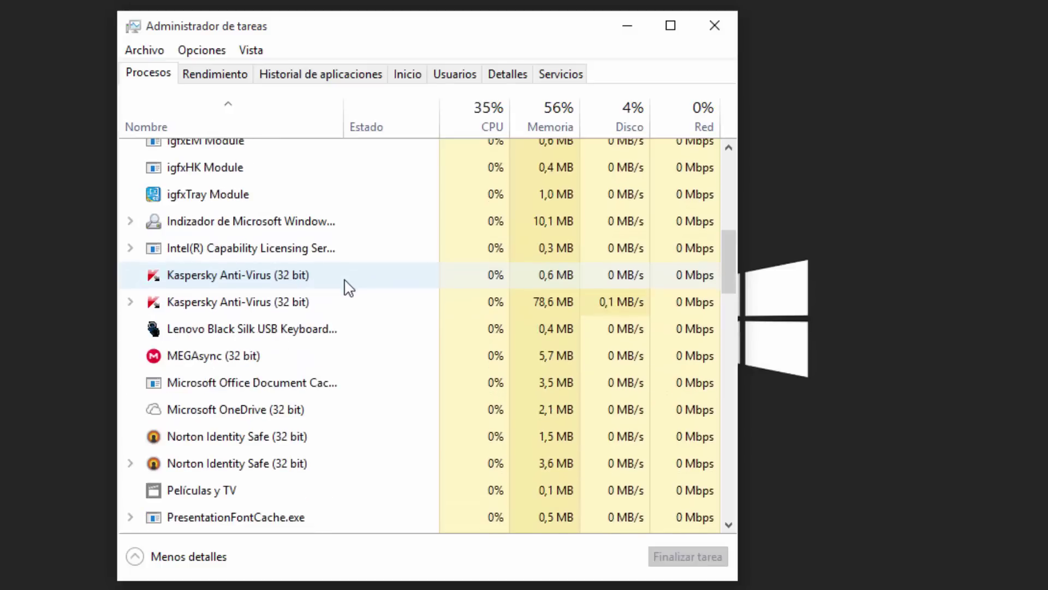
pyautogui.scroll(-1, 346, 288)
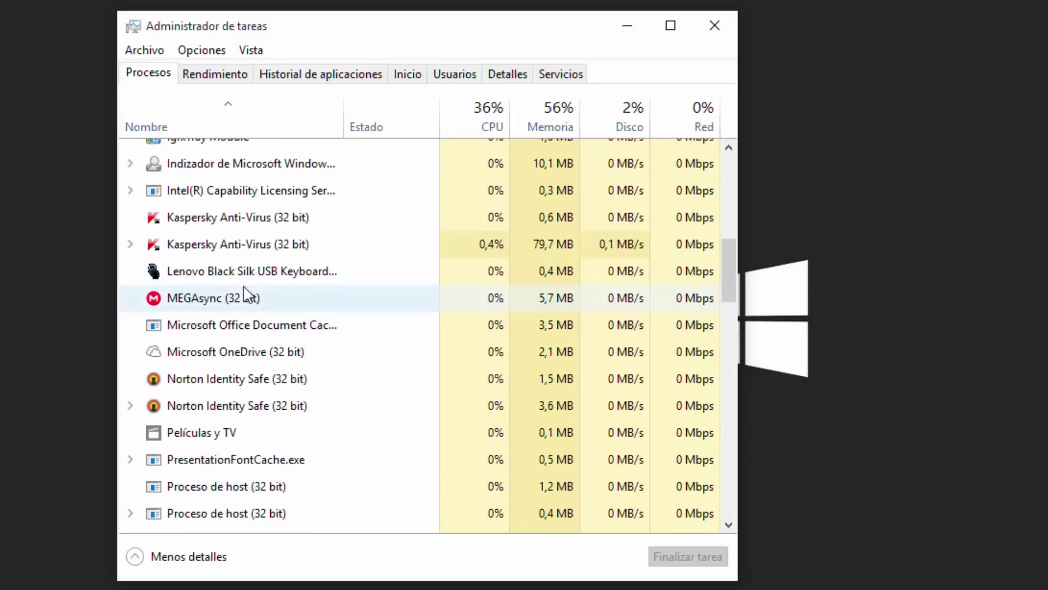
pyautogui.scroll(-2, 222, 368)
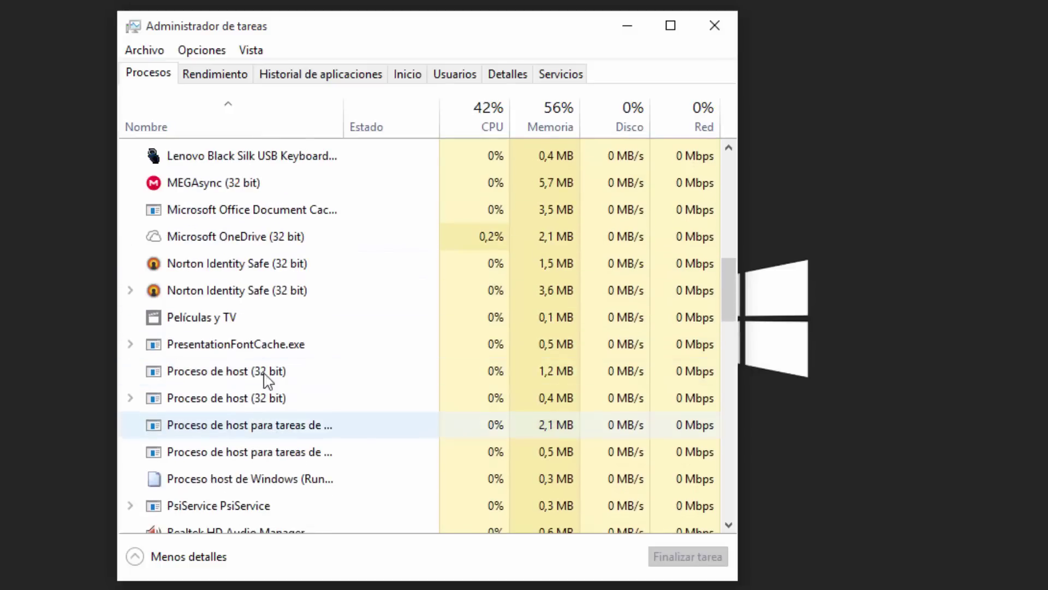
pyautogui.scroll(-6, 272, 306)
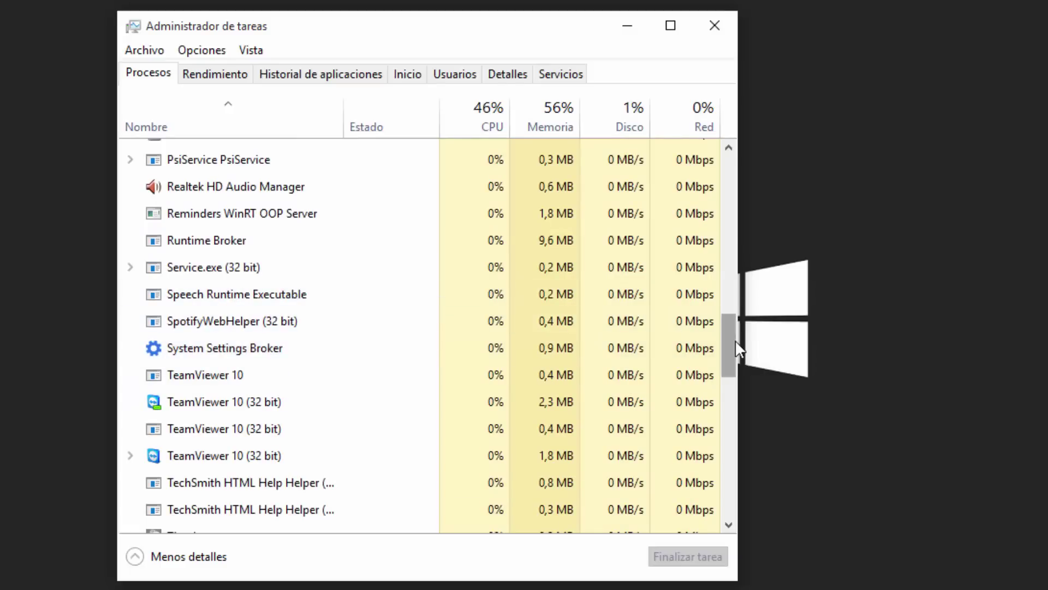
pyautogui.moveTo(736, 347); pyautogui.dragTo(665, 164)
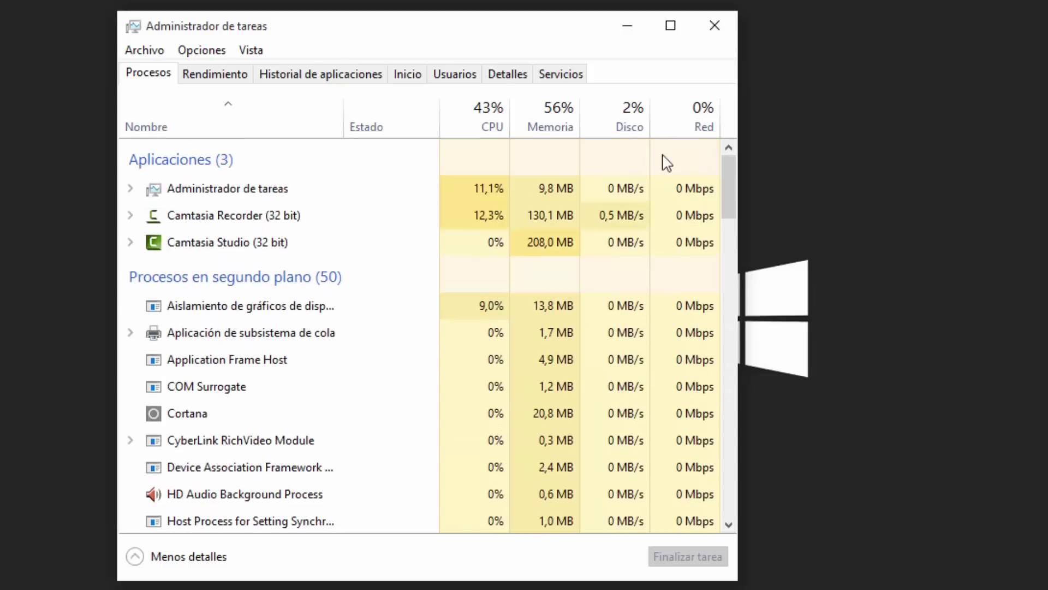
pyautogui.click(707, 35)
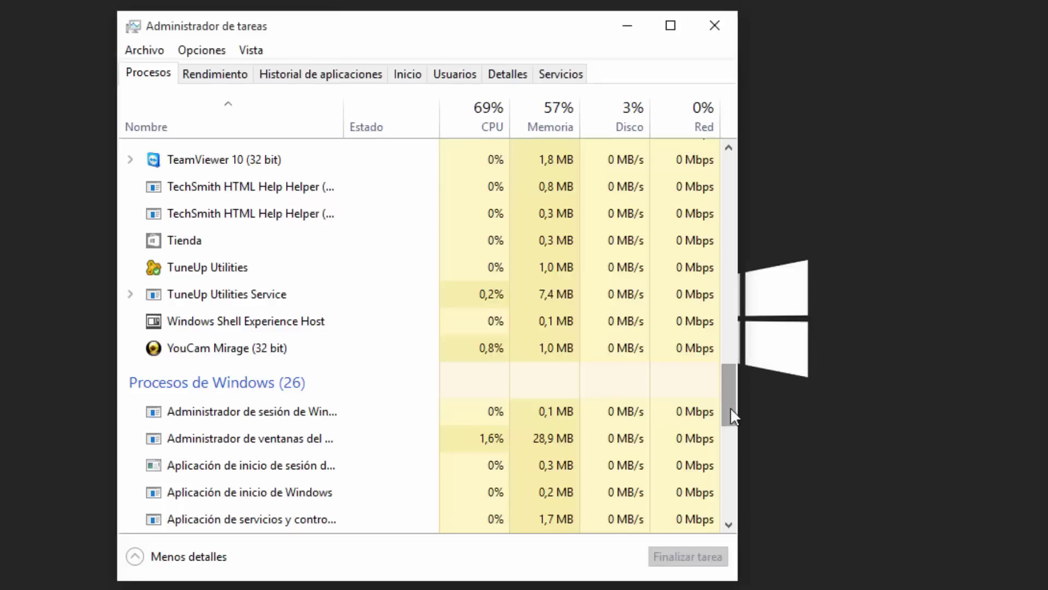
# Step: Locate the Google Chrome (32 bit) background process and finish it
pyautogui.moveTo(730, 408); pyautogui.dragTo(697, 211)
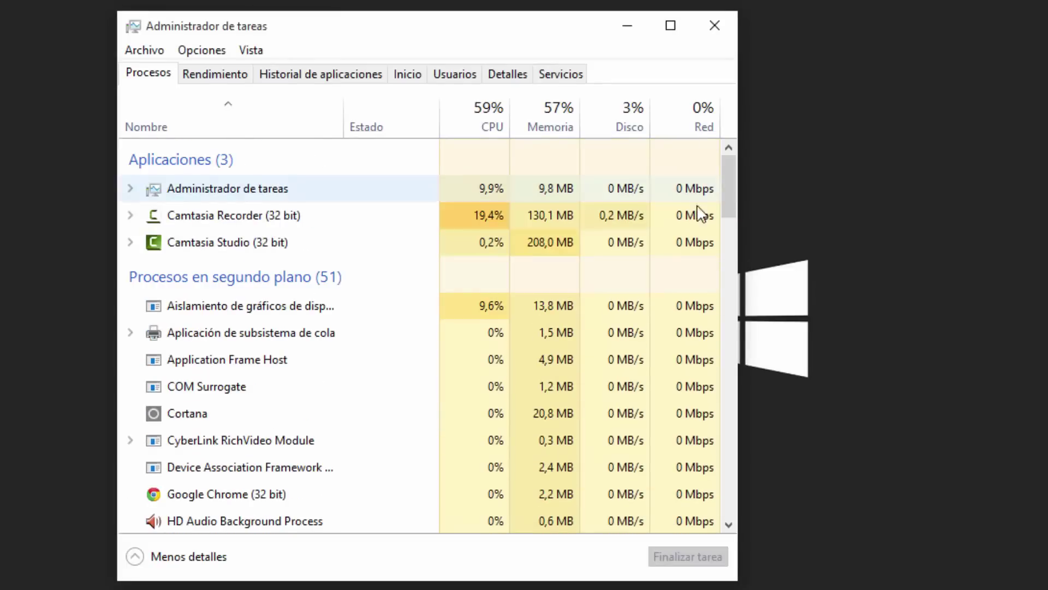
pyautogui.scroll(-2, 281, 300)
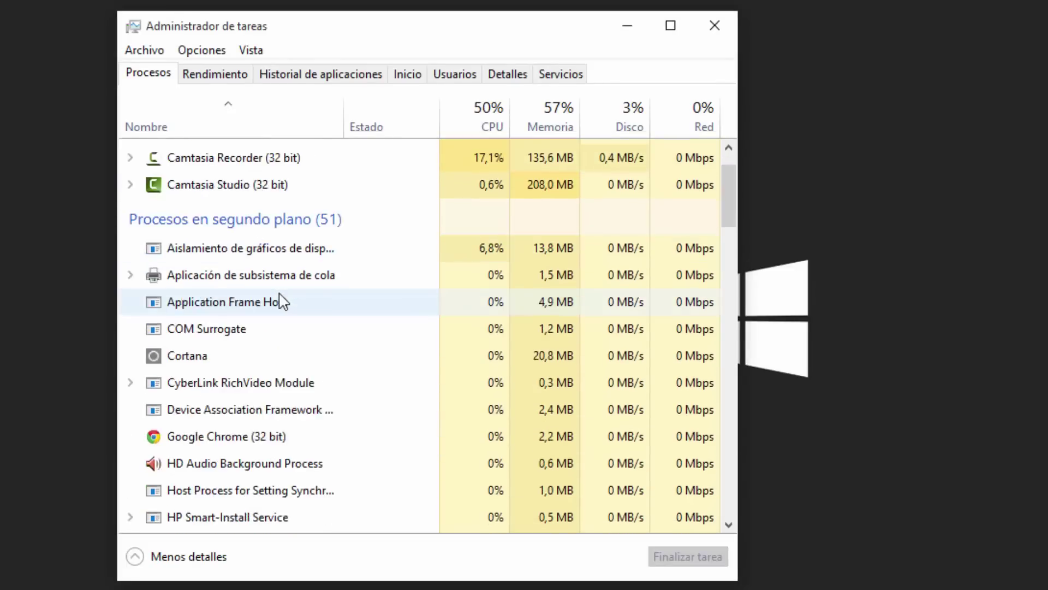
pyautogui.scroll(-2, 284, 300)
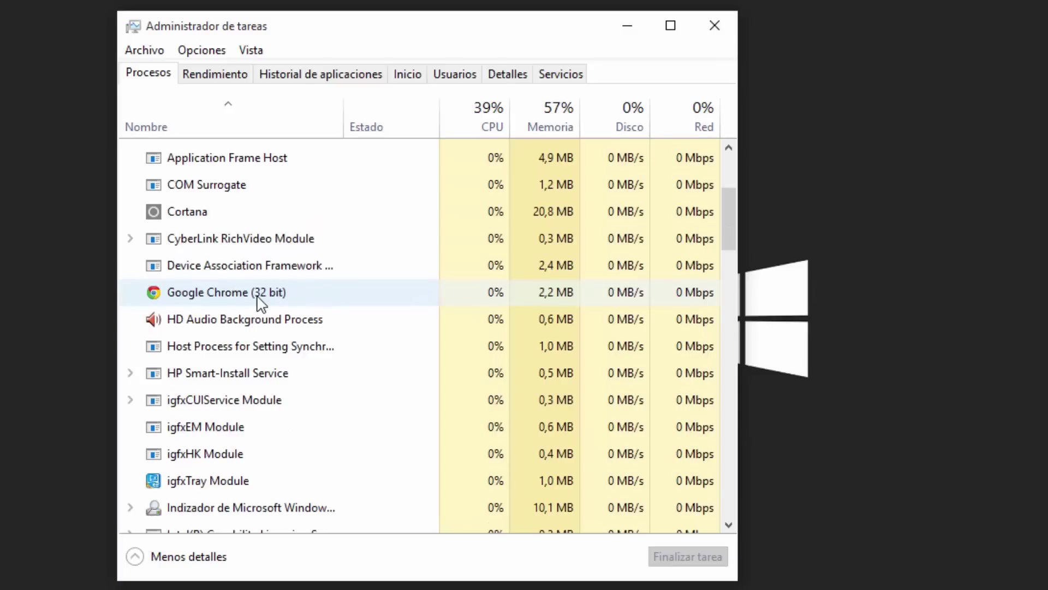
pyautogui.click(261, 302)
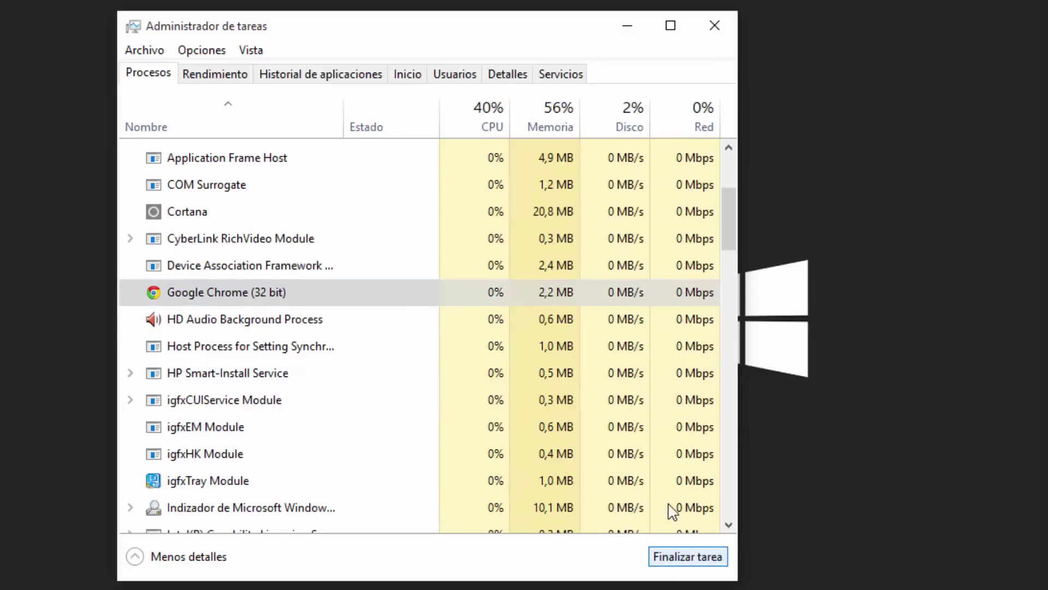
pyautogui.press('Delete')
# Step: Review the background processes from the HP and Intel services down to the TeamViewer and TechSmith entries
pyautogui.scroll(-6, 347, 283)
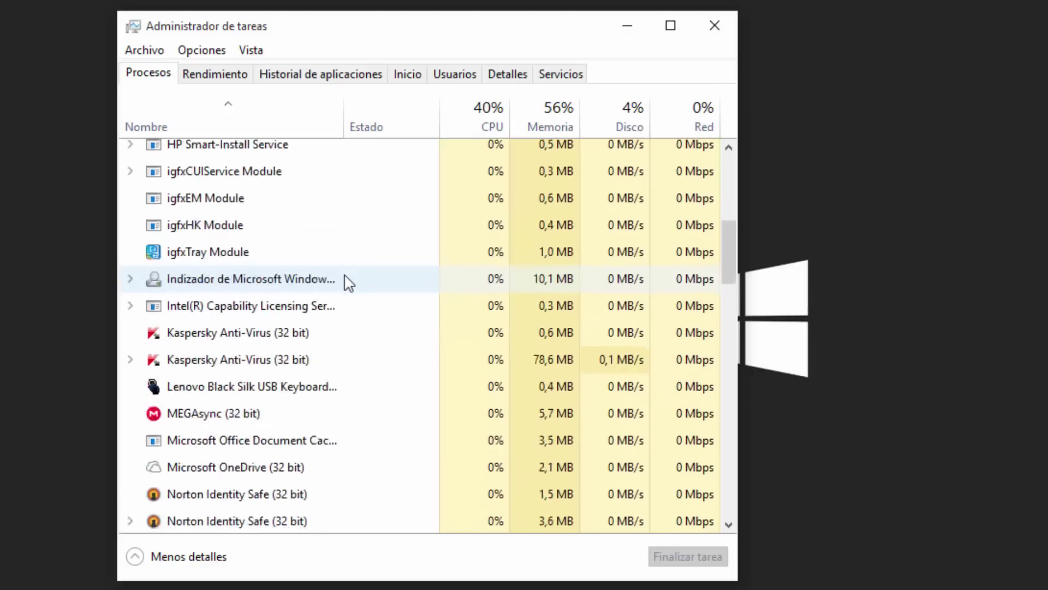
pyautogui.scroll(-1, 348, 290)
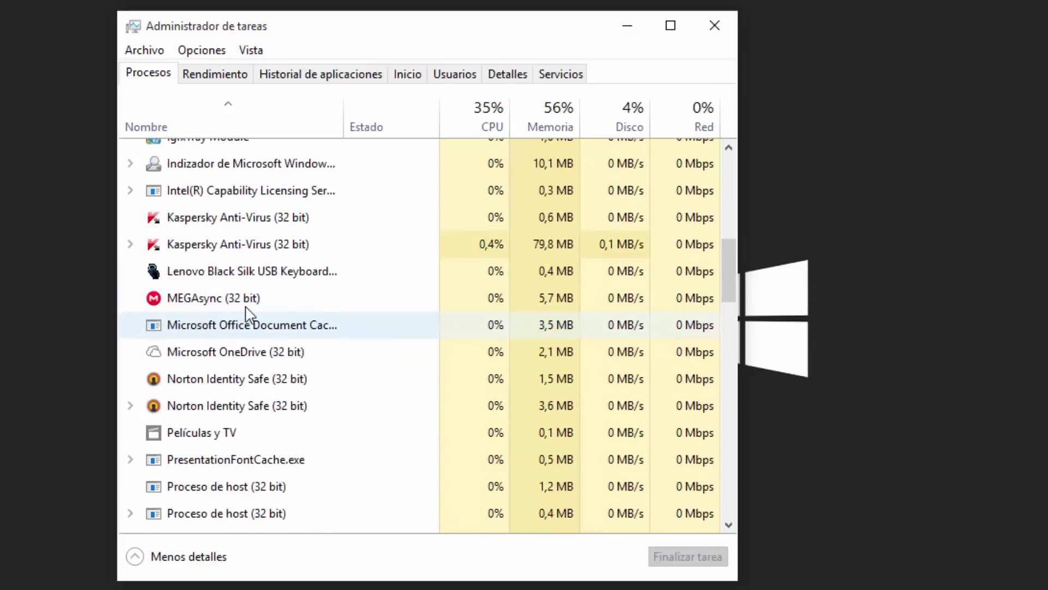
pyautogui.scroll(-2, 222, 368)
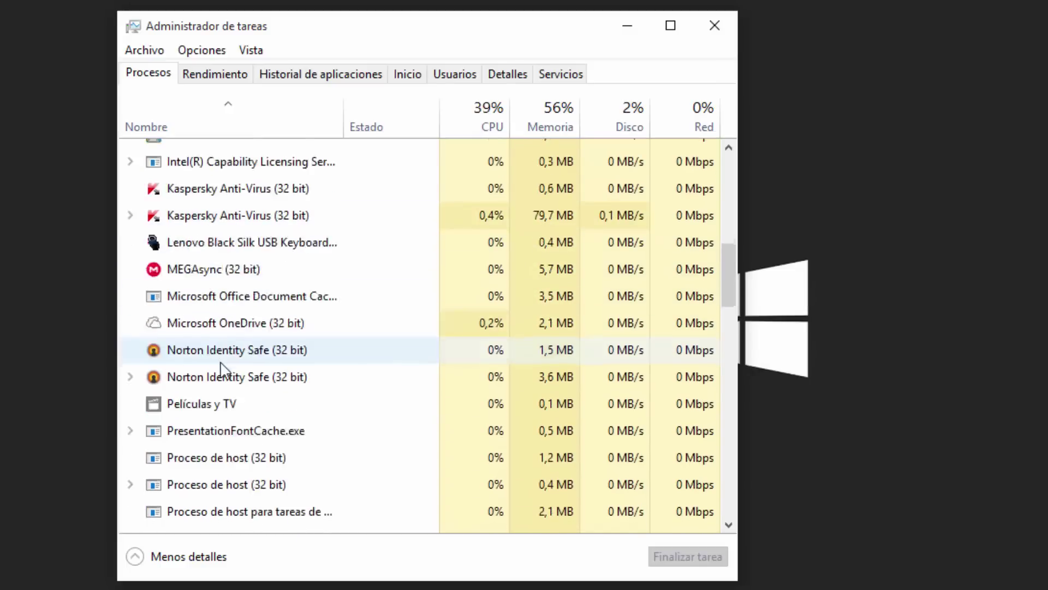
pyautogui.scroll(-6, 270, 286)
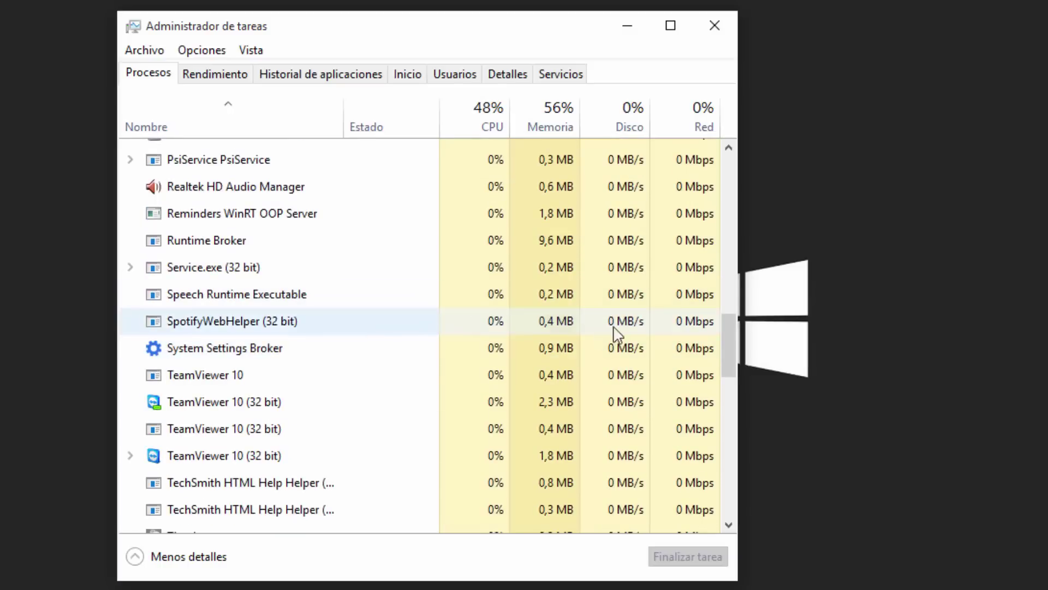
pyautogui.moveTo(732, 344); pyautogui.dragTo(704, 164)
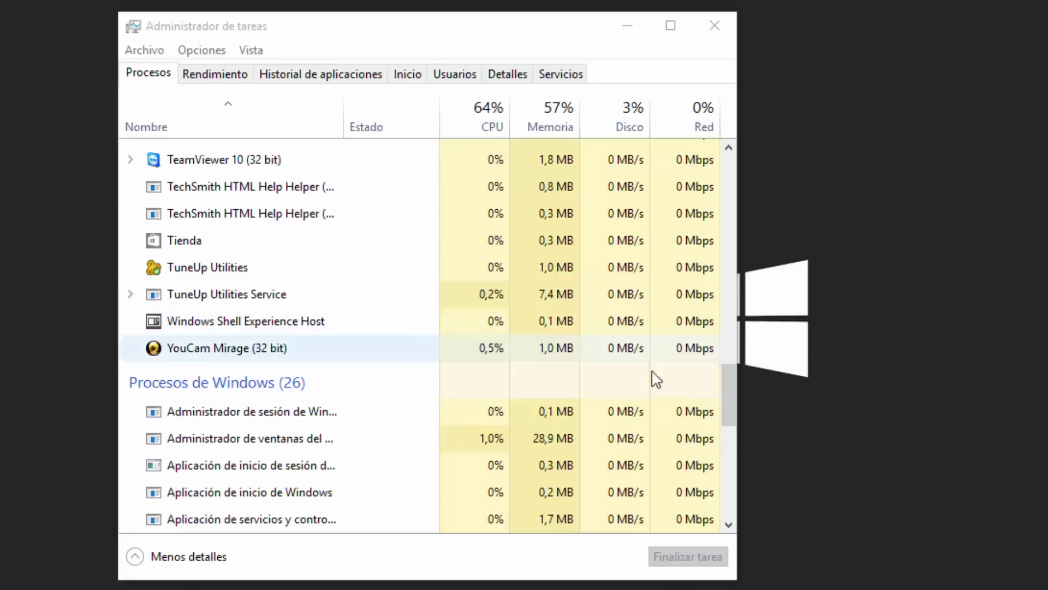
# Step: End the Google Chrome (32 bit) task in the background processes group
pyautogui.moveTo(732, 417); pyautogui.dragTo(707, 182)
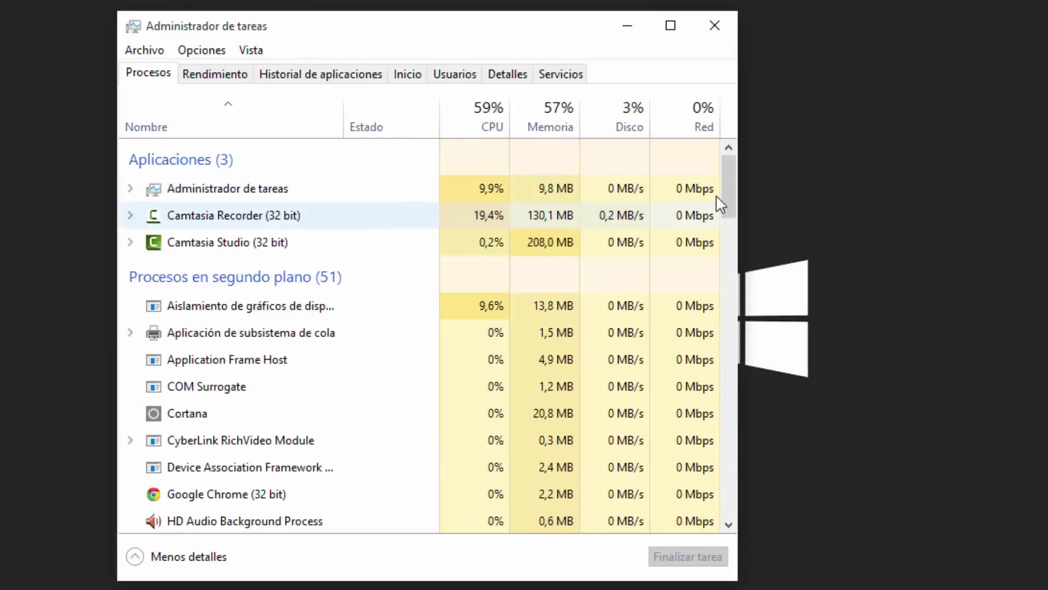
pyautogui.scroll(-3, 288, 279)
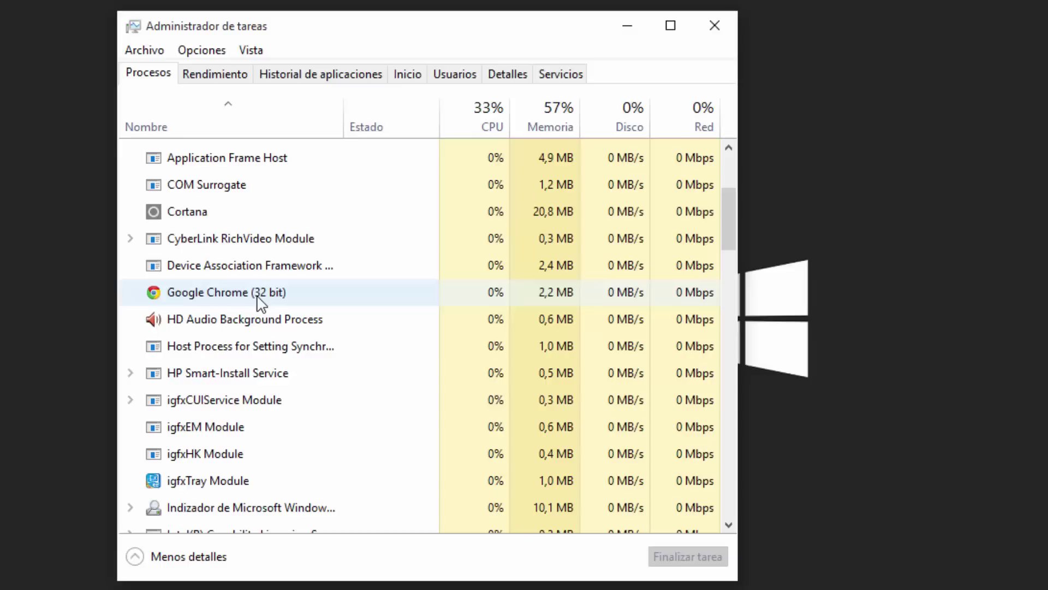
pyautogui.click(261, 300)
pyautogui.click(669, 562)
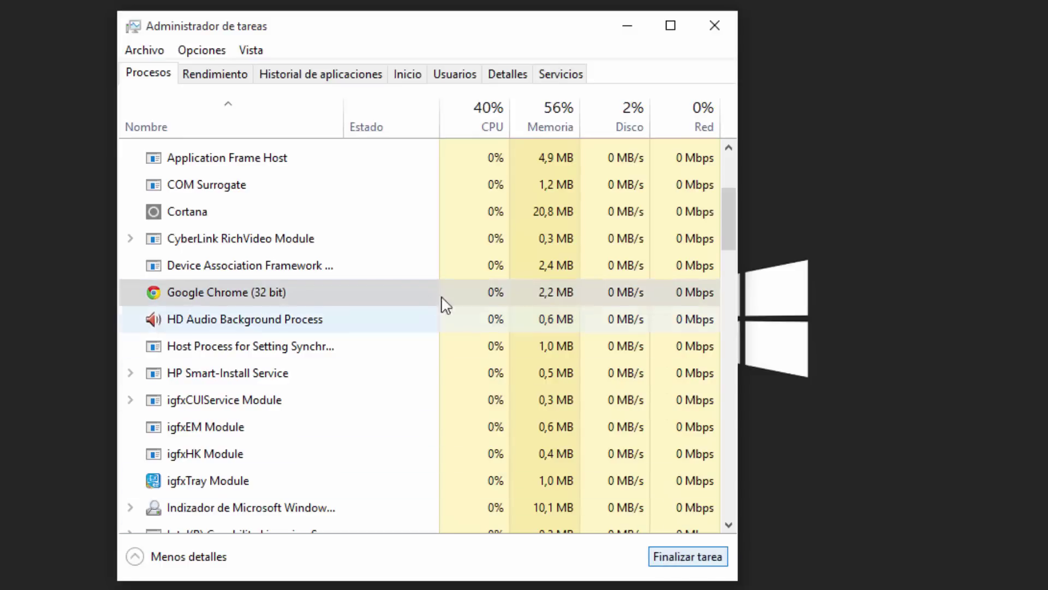
# Step: Check the rest of the background processes, such as MEGAsync, OneDrive, SpotifyWebHelper and TeamViewer, for unneeded programs
pyautogui.scroll(-3, 344, 281)
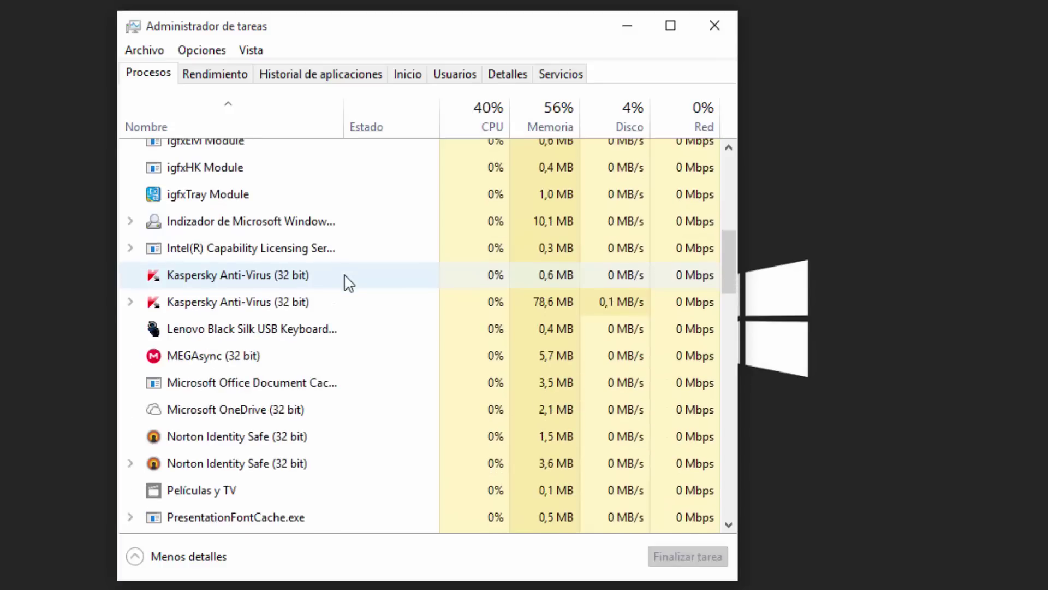
pyautogui.scroll(-1, 347, 287)
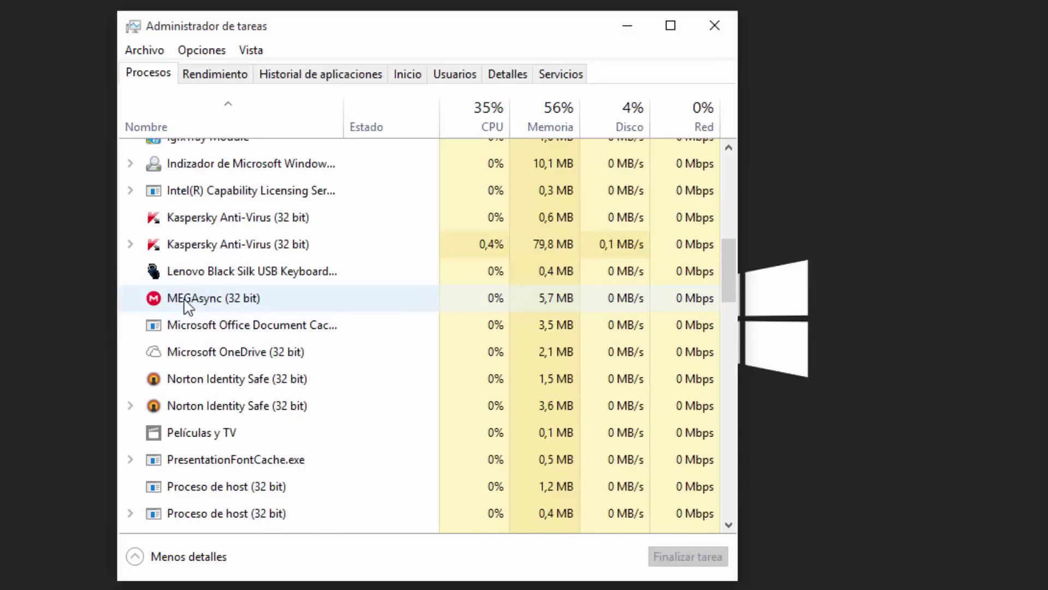
pyautogui.scroll(-2, 262, 414)
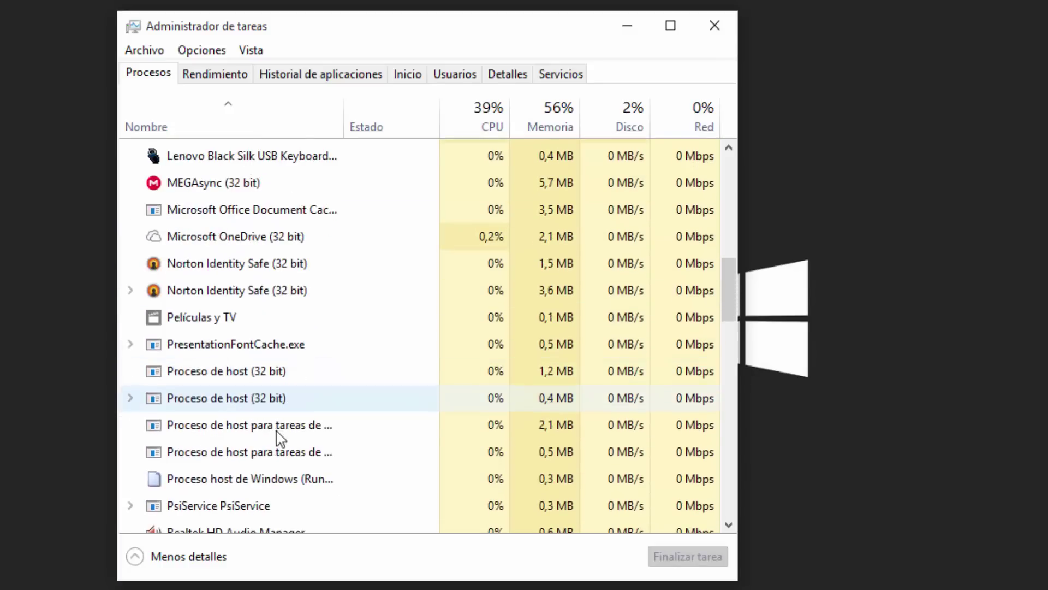
pyautogui.scroll(-3, 274, 334)
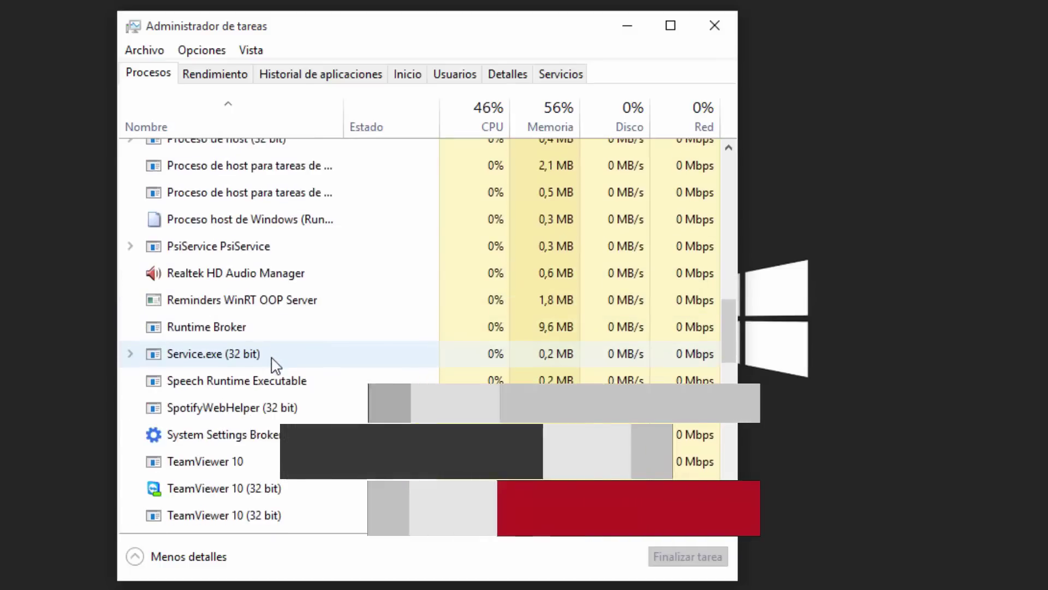
pyautogui.scroll(-1, 262, 360)
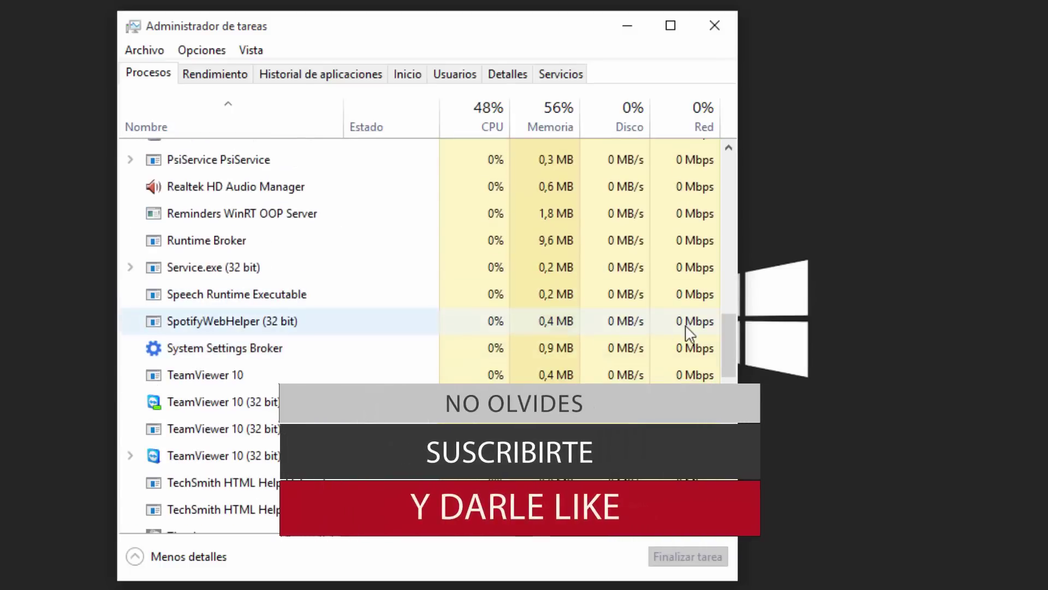
pyautogui.moveTo(735, 339); pyautogui.dragTo(705, 163)
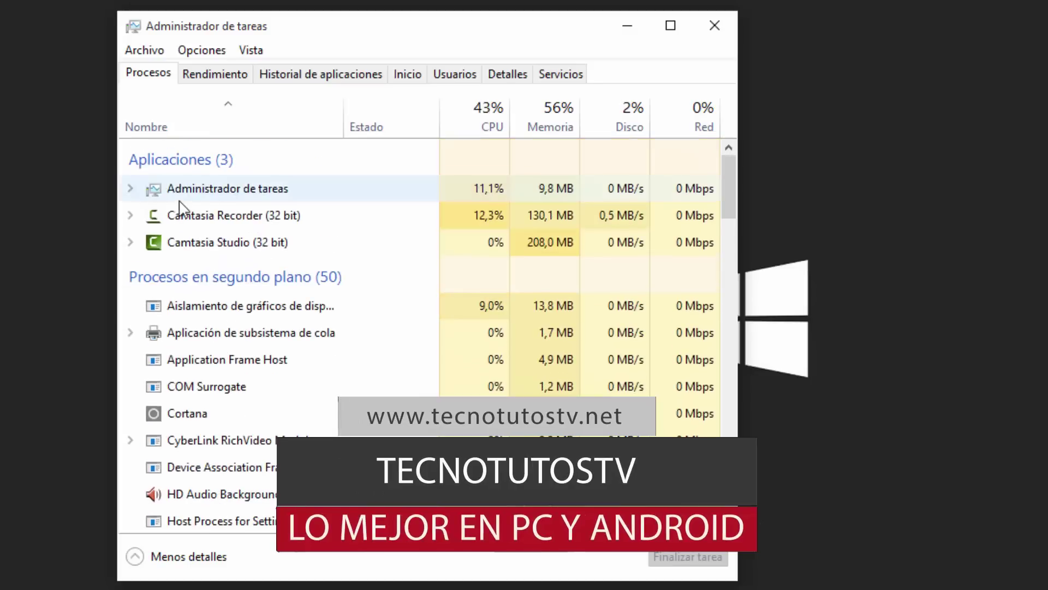
pyautogui.click(699, 34)
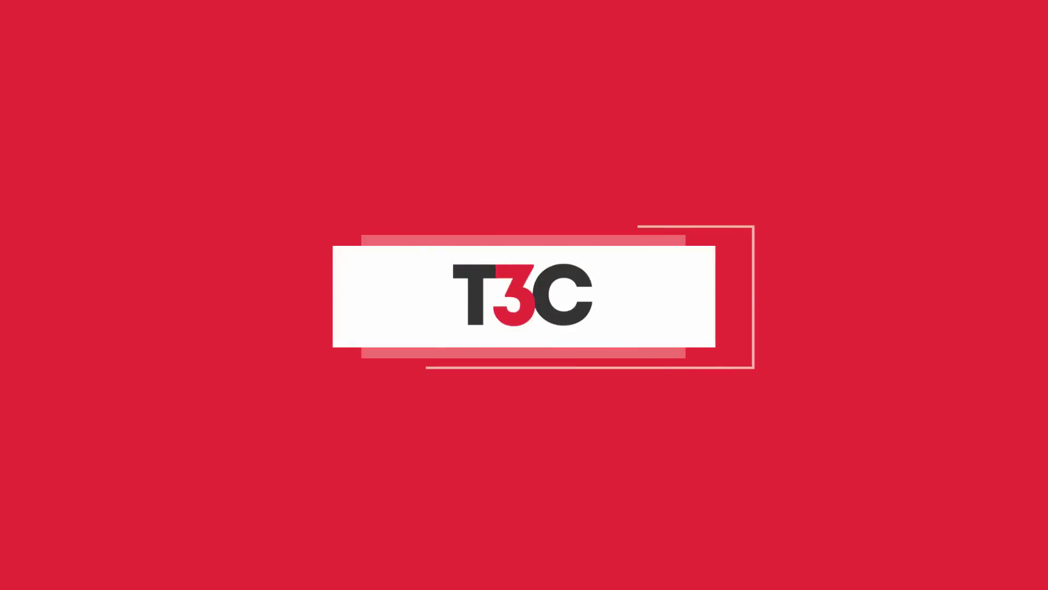